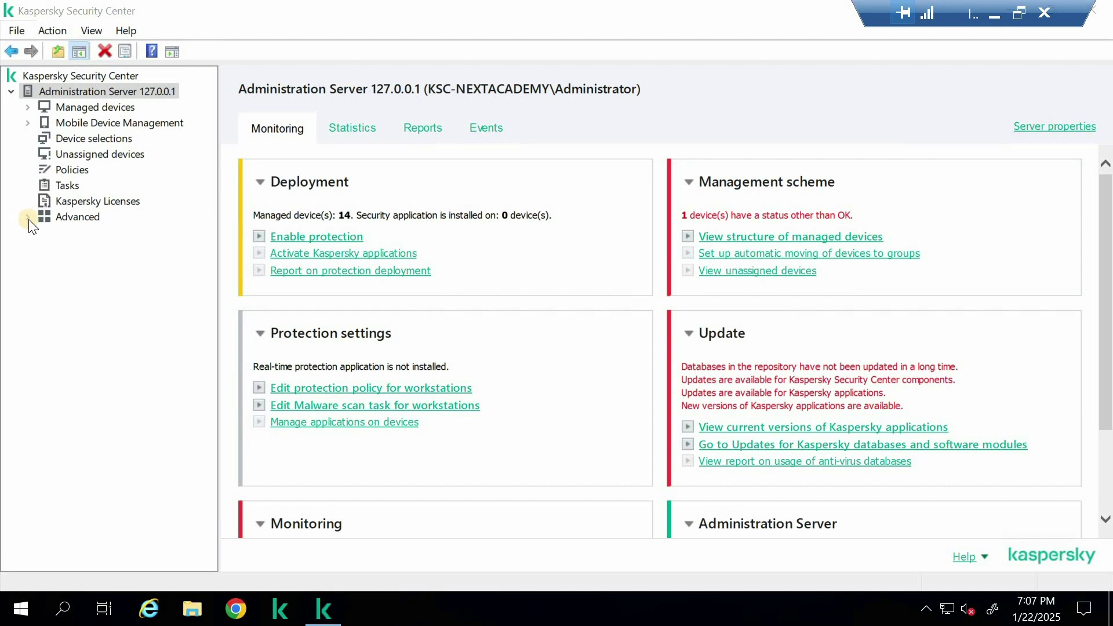
Open the list of installation packages for remote installation in the Administration Server's advanced section
left_click(28, 217)
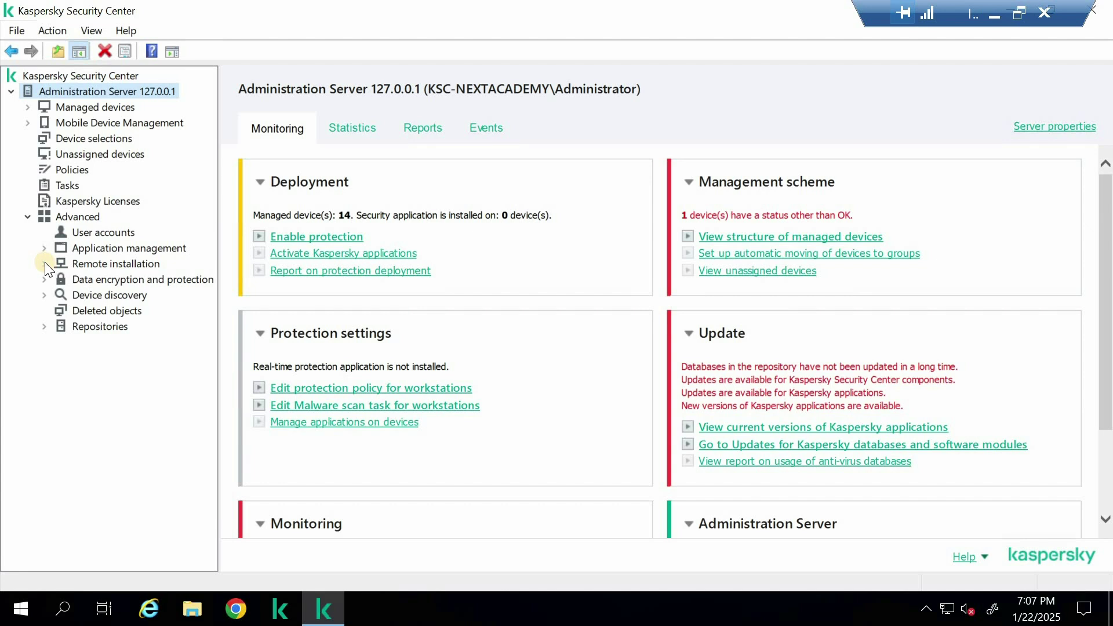
left_click(51, 217)
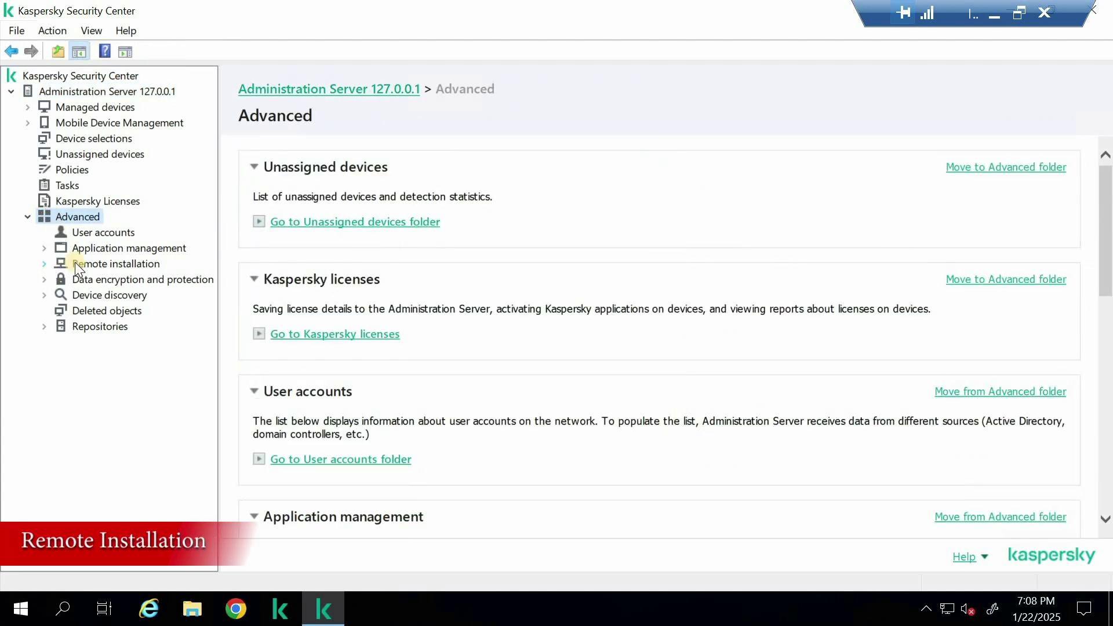
left_click(69, 263)
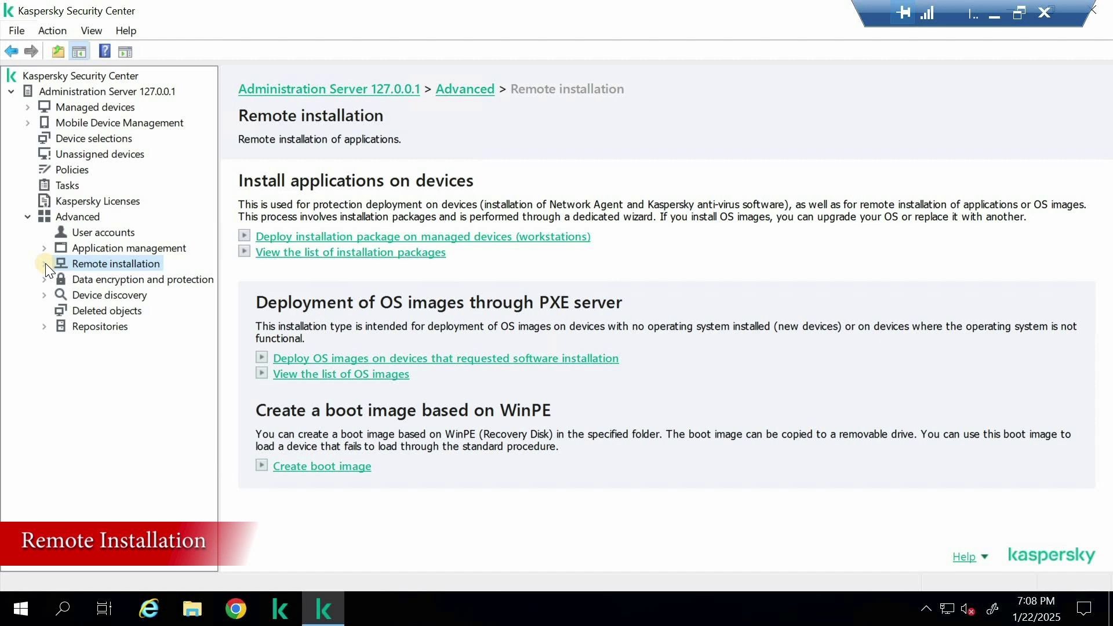
left_click(45, 264)
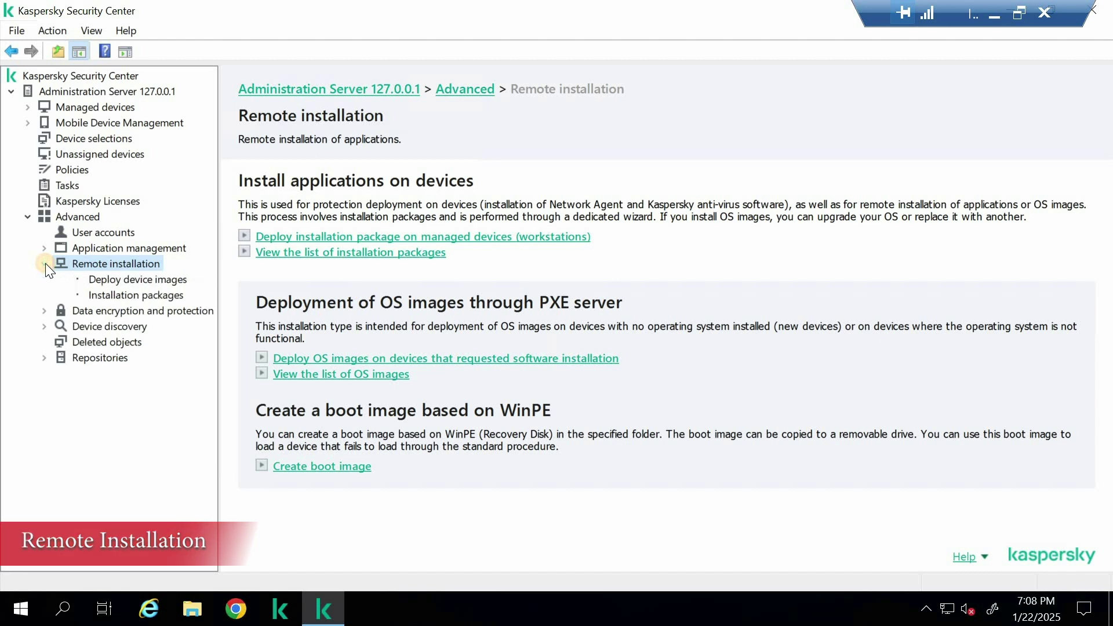
left_click(118, 294)
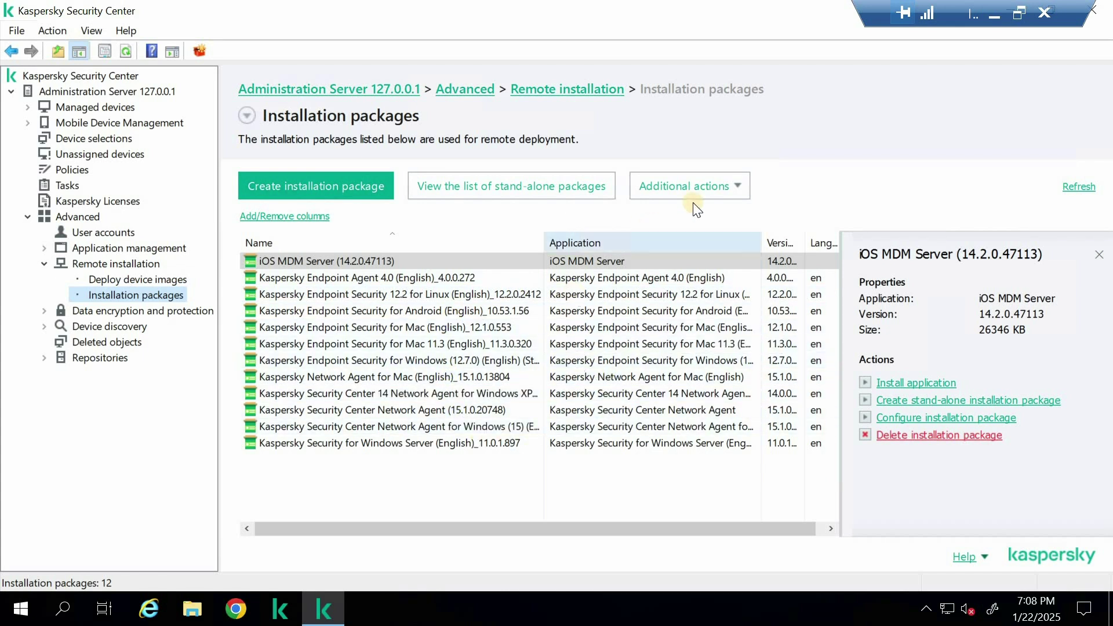
Open the list of current versions of Kaspersky applications and browse its Workstations entries
left_click(740, 186)
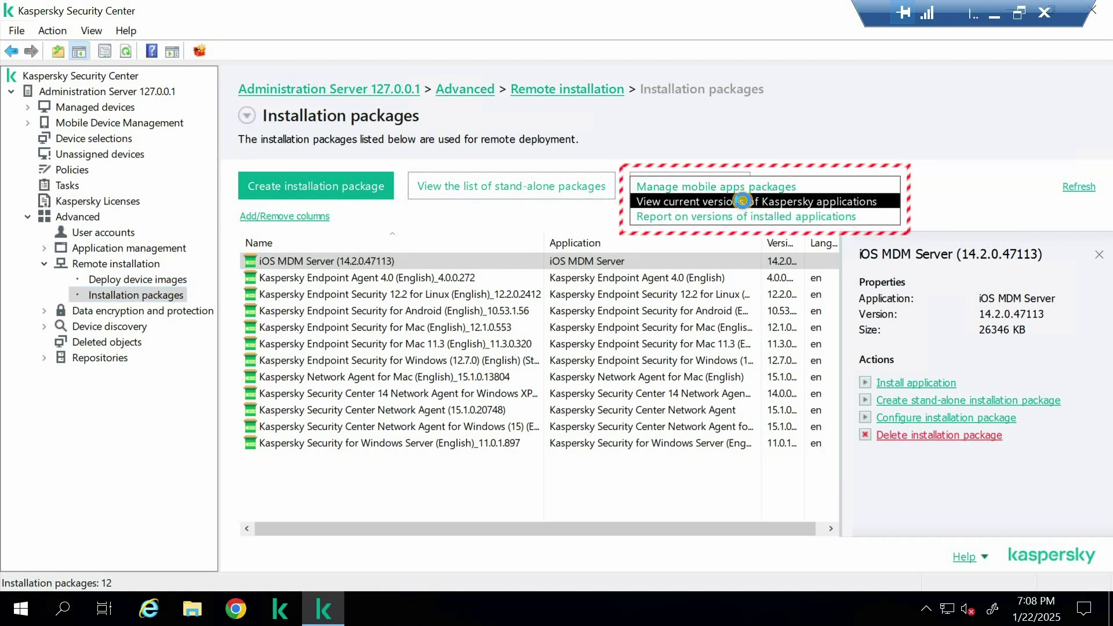
left_click(742, 201)
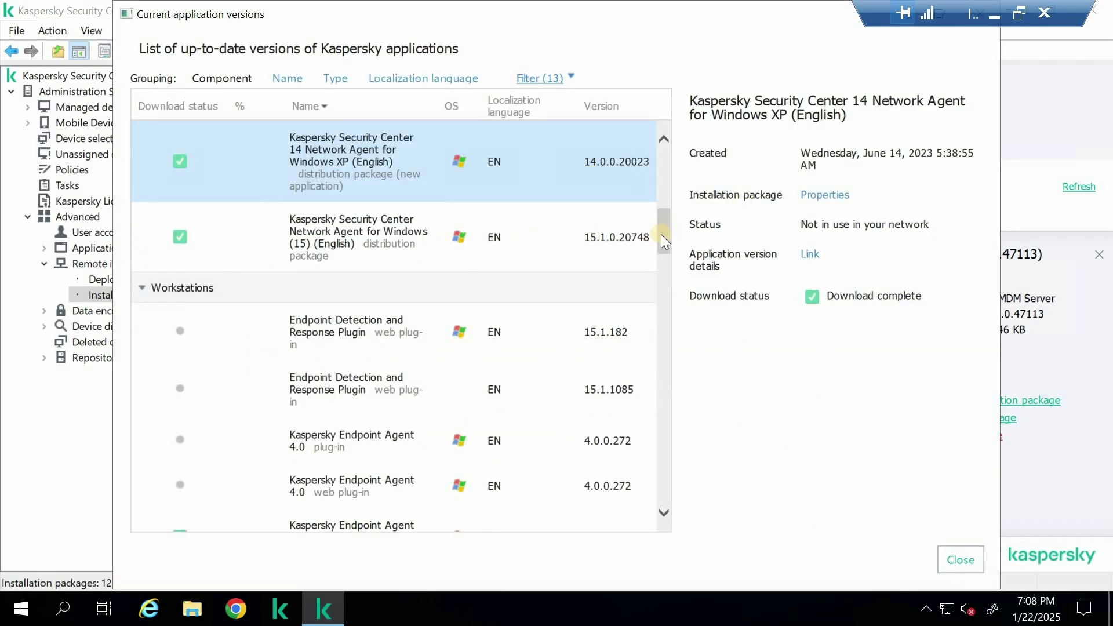
mouse_move(659, 213)
left_mouse_down()
mouse_move(657, 166)
mouse_move(662, 224)
left_mouse_up()
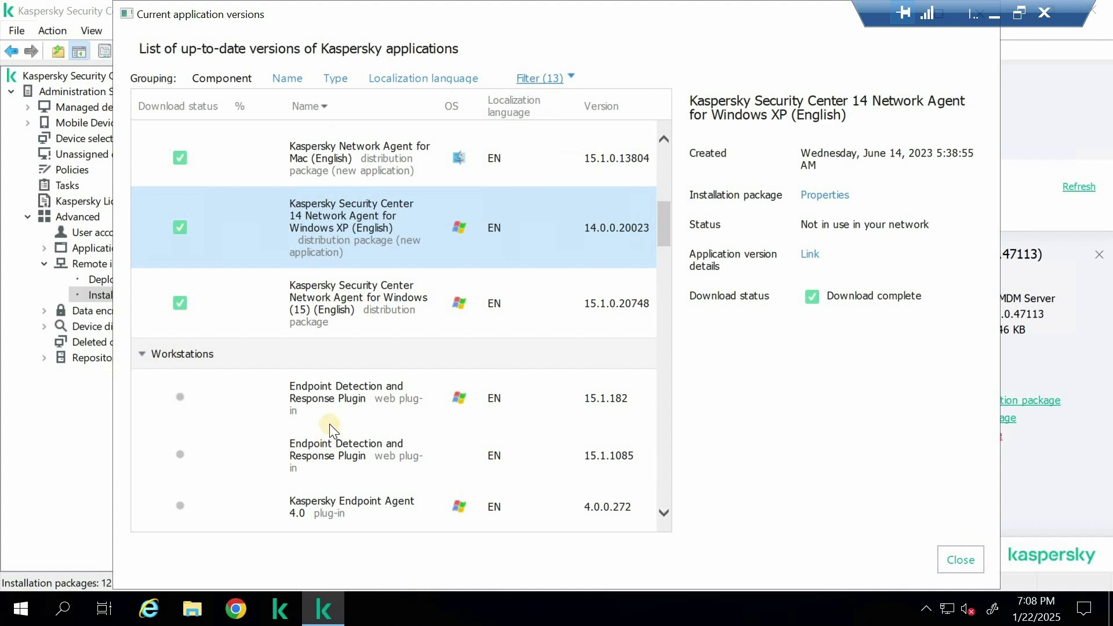
scroll(355, 412, "down", 5)
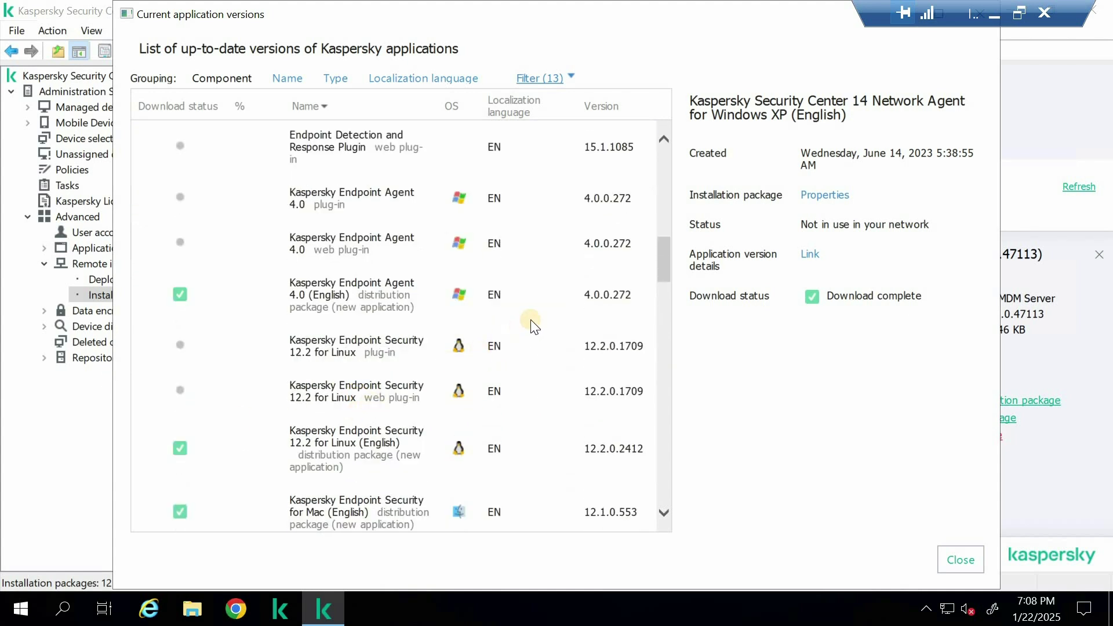
scroll(403, 284, "up", 1)
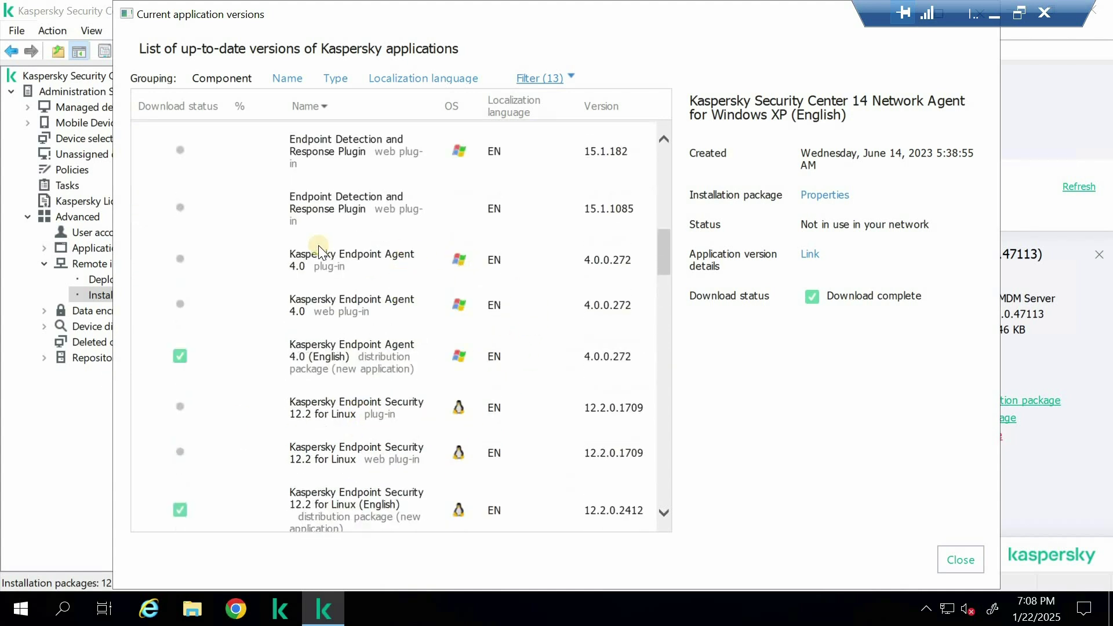
Try to download the Kaspersky Endpoint Agent 4.0 plug-in distribution package, accept Internet Explorer's recommended settings, and close the browser
left_click(342, 262)
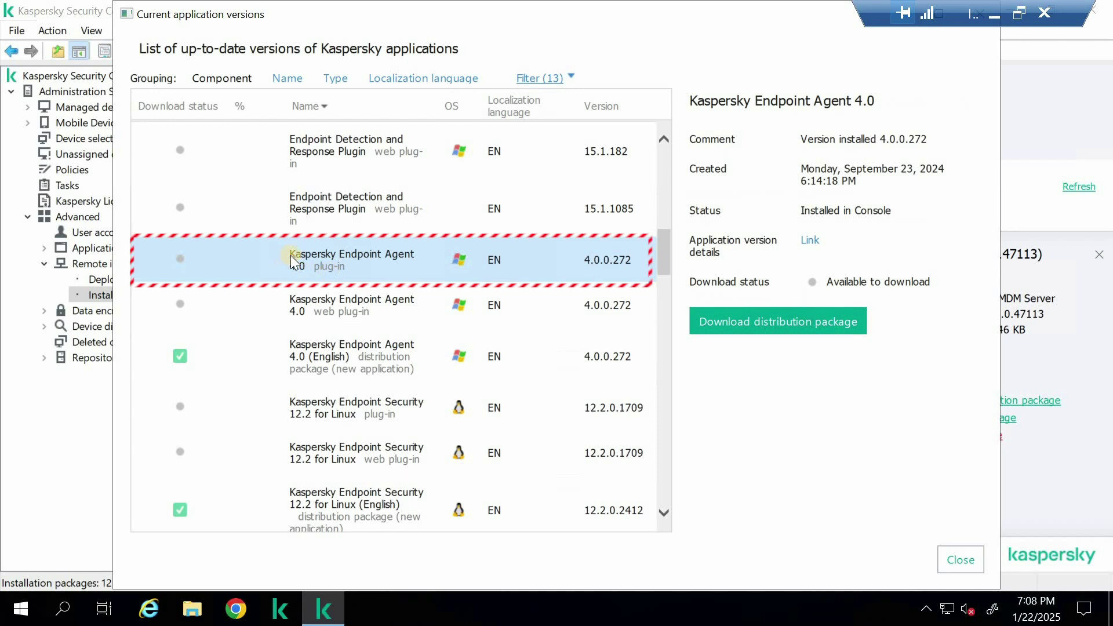
left_click(766, 329)
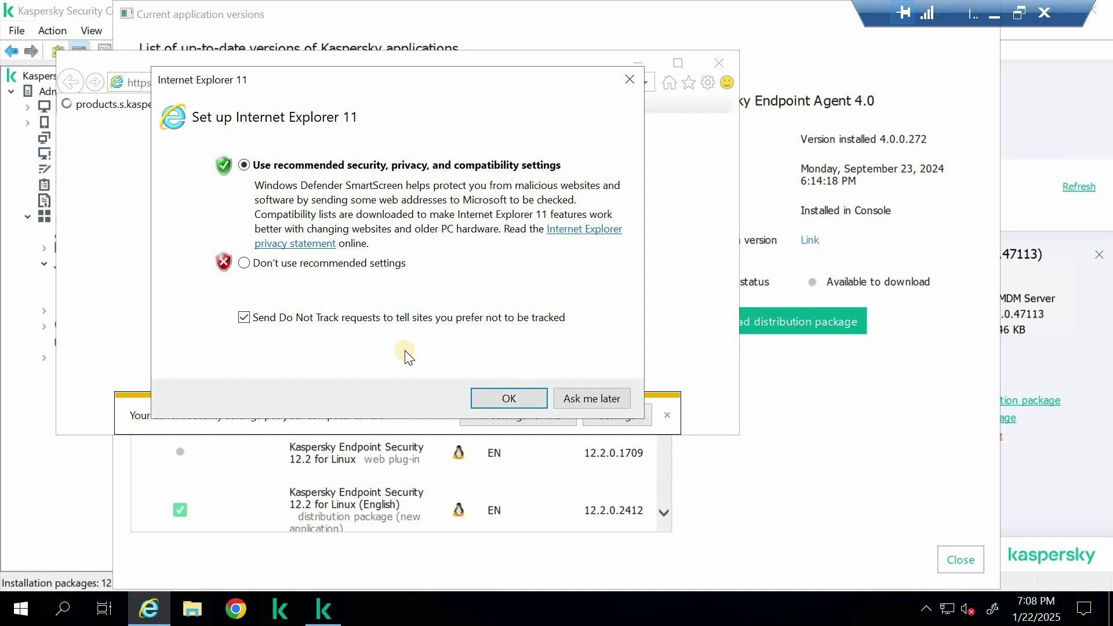
left_click(513, 398)
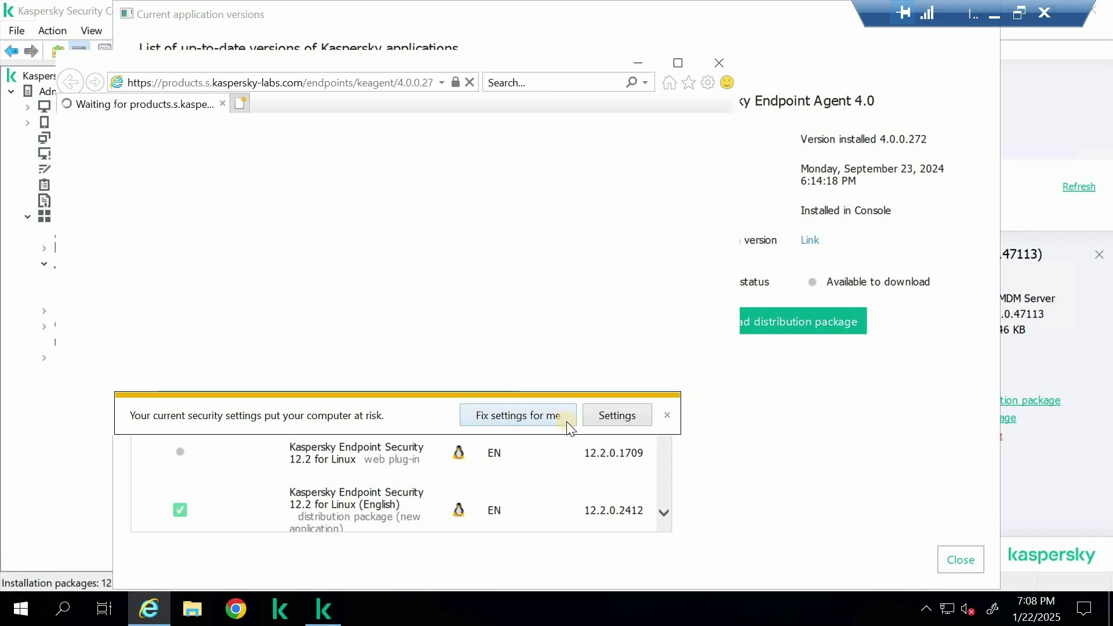
left_click(617, 415)
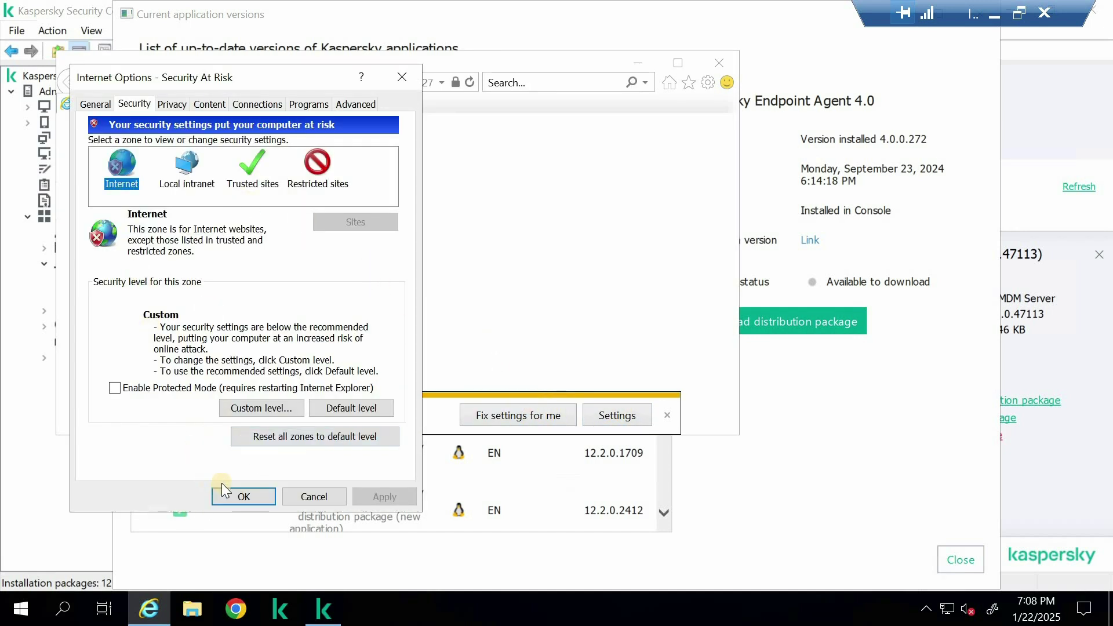
left_click(243, 497)
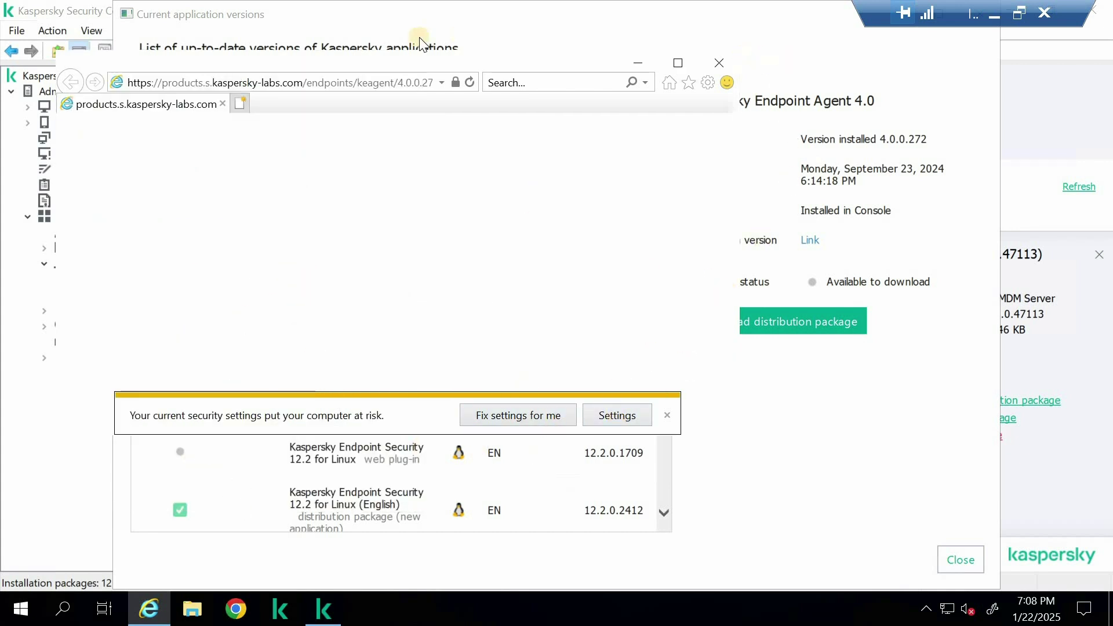
left_click(719, 63)
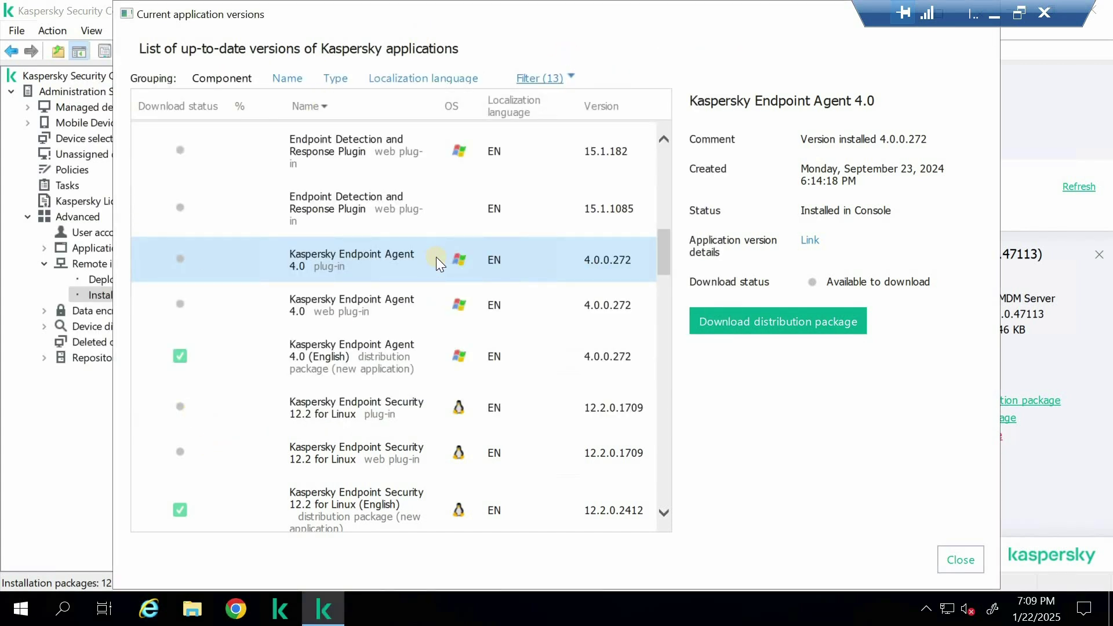
Check the details of Kaspersky Endpoint Agent 4.0 (English) and the Kaspersky Endpoint Security for Mac Administration Plugin 11.2
scroll(436, 257, "down", 1)
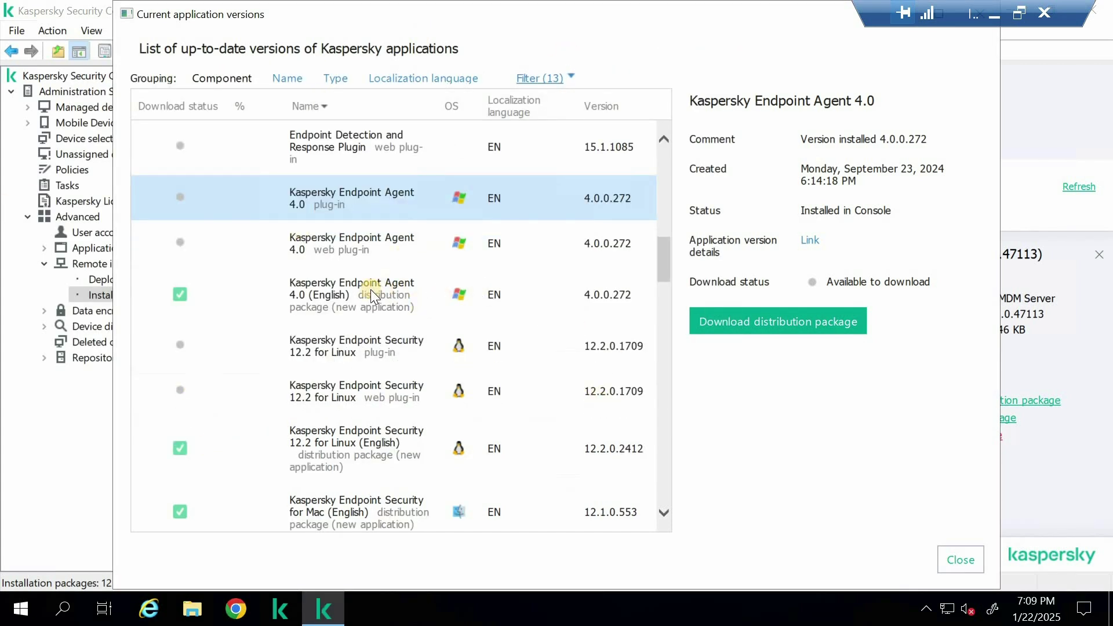
left_click(355, 290)
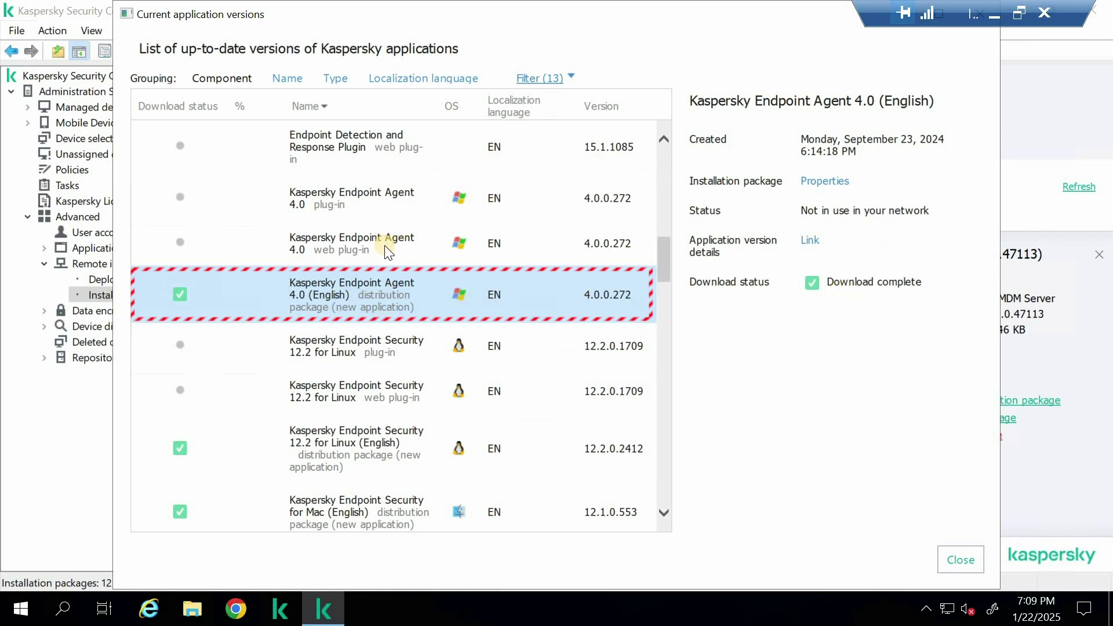
scroll(386, 278, "down", 3)
scroll(396, 371, "down", 5)
left_click(348, 329)
left_click(806, 307)
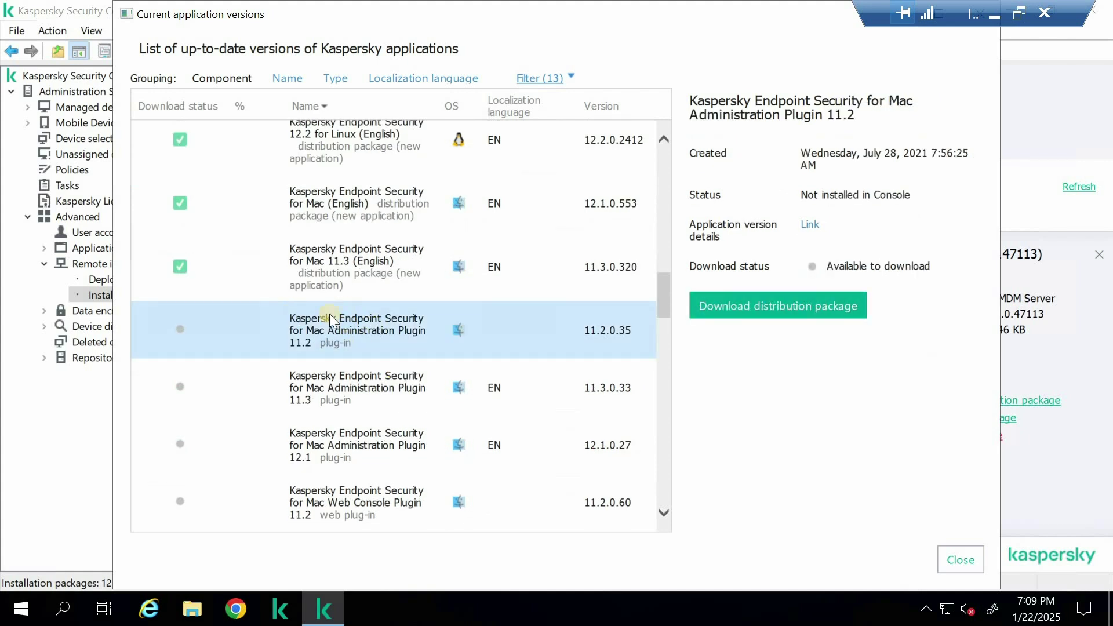
Download Kaspersky Endpoint Security for Windows (12.7.0) (English) (Lite encryption) and create its installation package
scroll(365, 348, "down", 6)
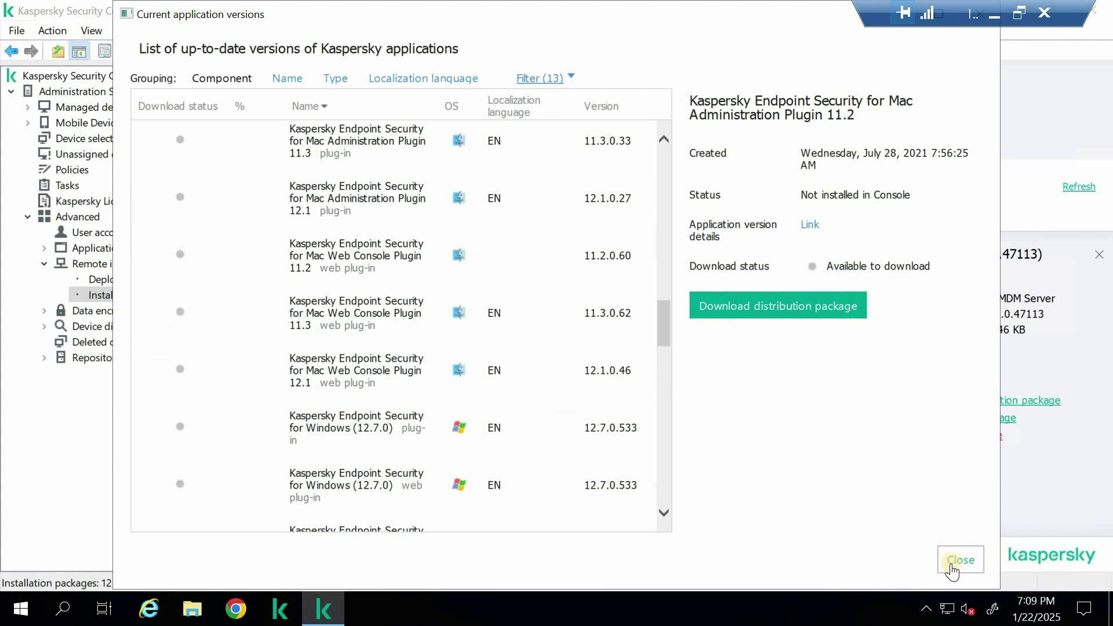
left_click(38, 384)
scroll(415, 307, "down", 3)
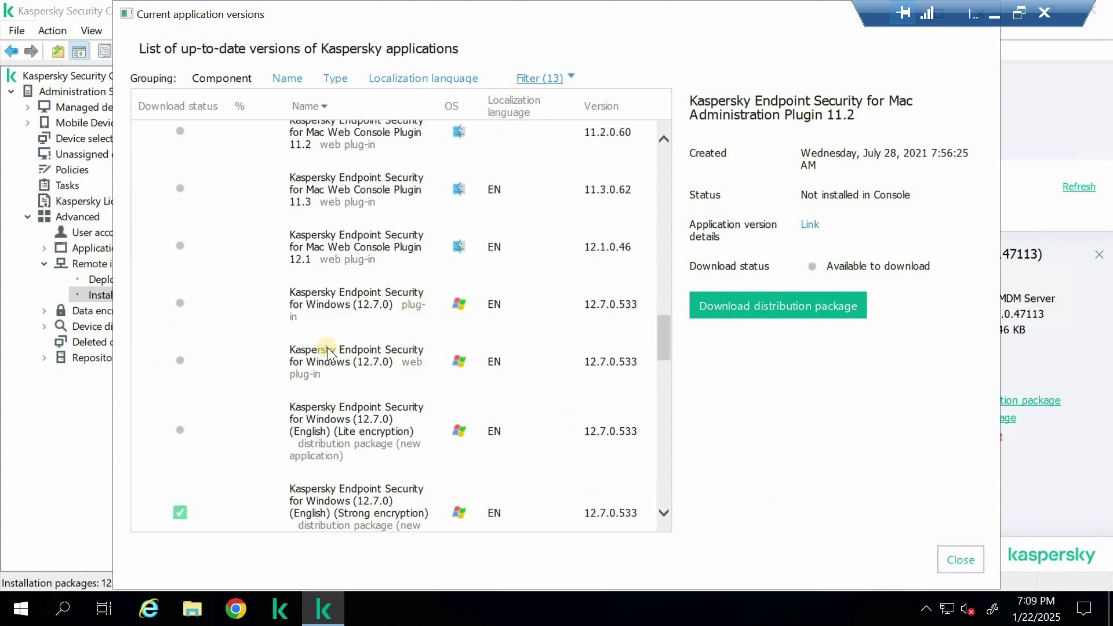
scroll(327, 347, "down", 1)
left_click(332, 361)
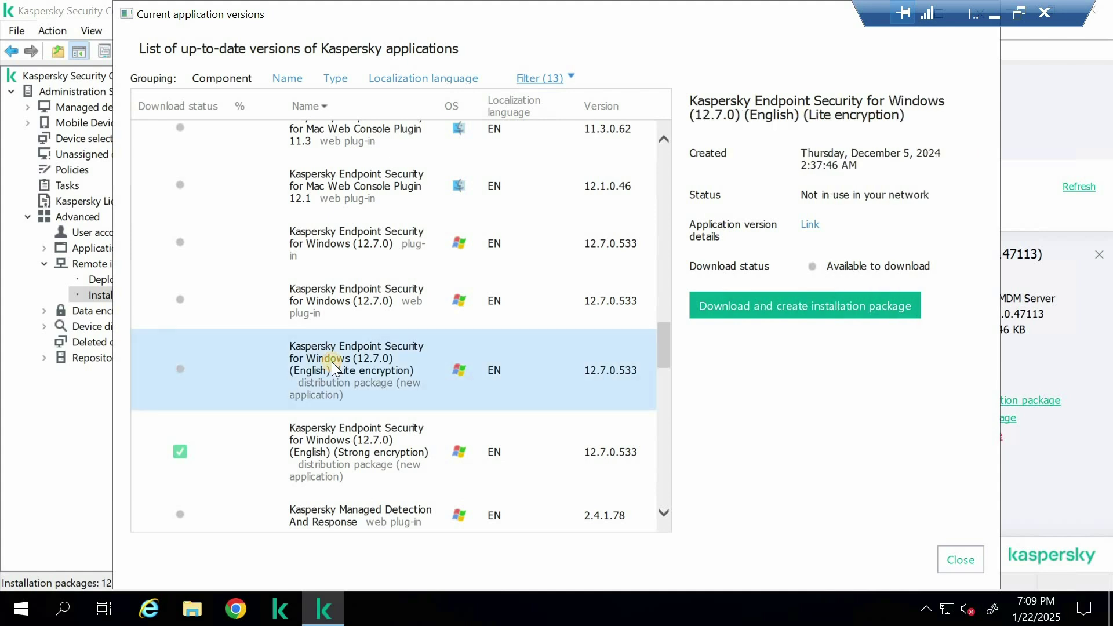
left_click(813, 302)
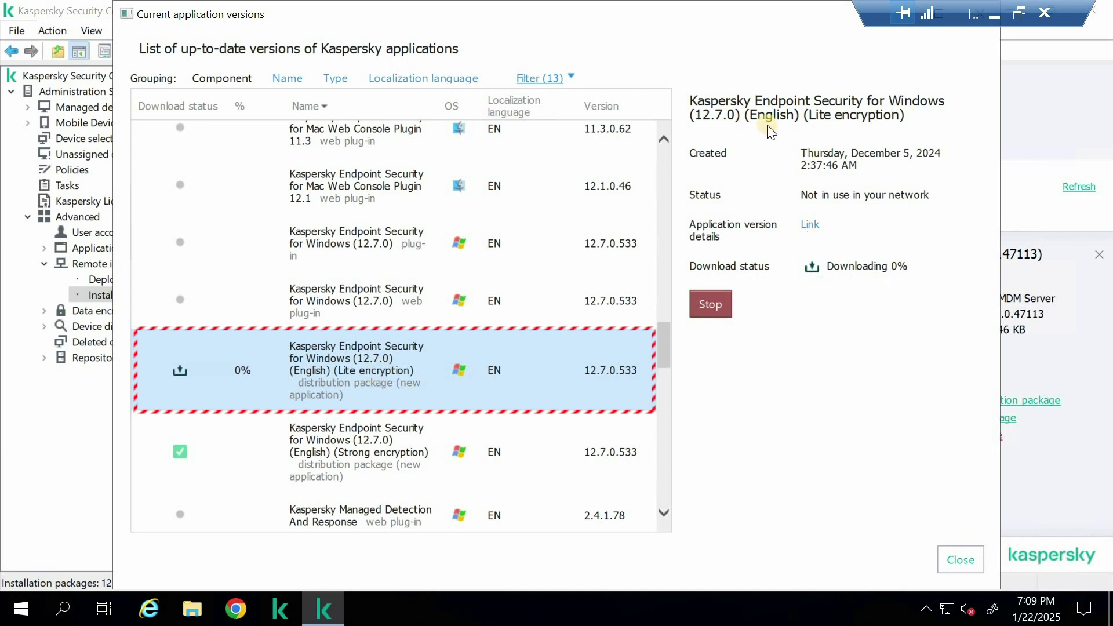
Check the details of the Strong encryption package of Kaspersky Endpoint Security for Windows (12.7.0) and close the versions list
scroll(400, 403, "down", 1)
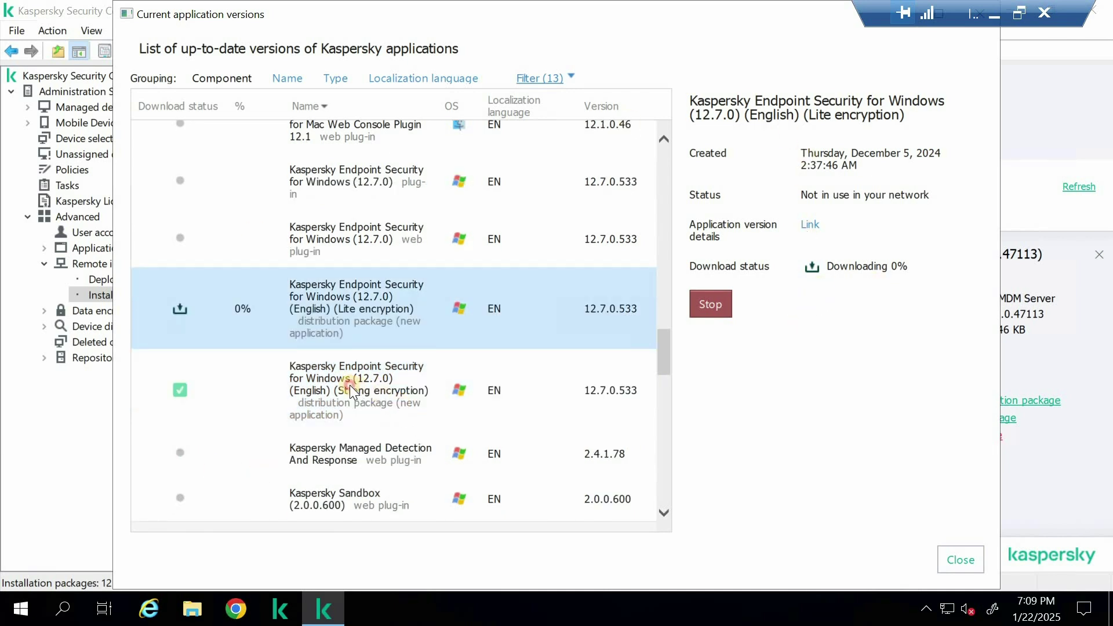
left_click(350, 385)
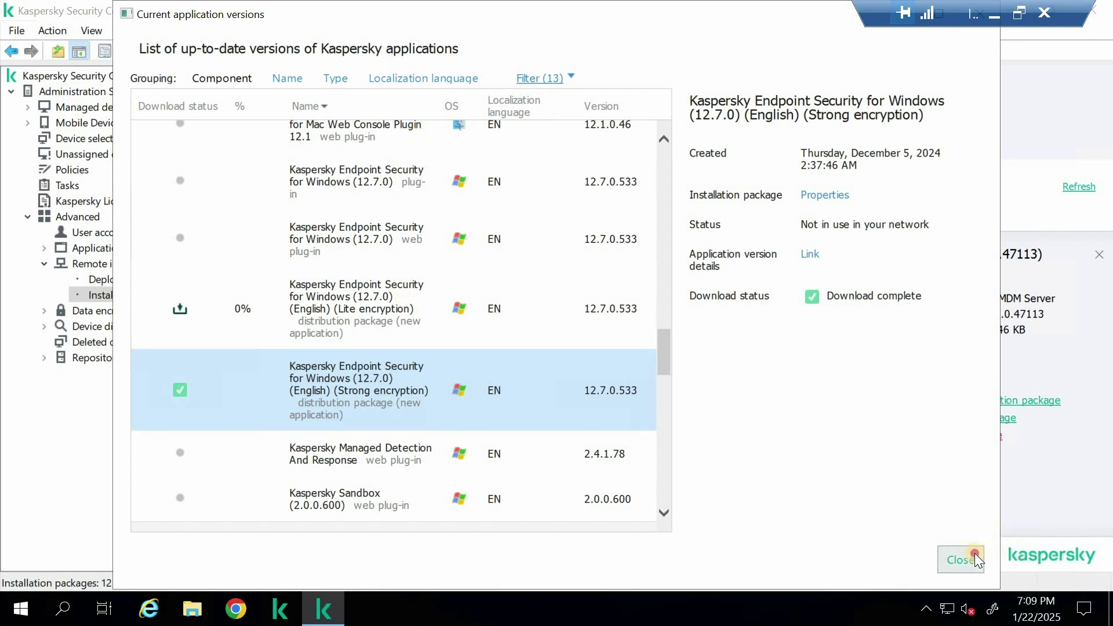
left_click(961, 559)
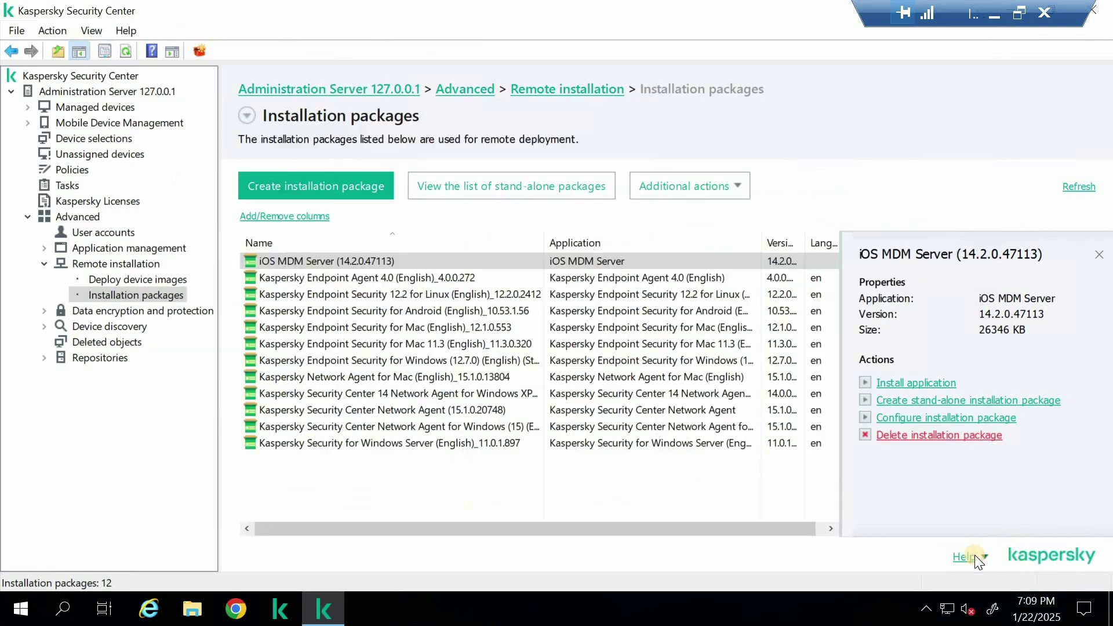
Refresh the installation packages list and widen its Name column
left_click(1080, 188)
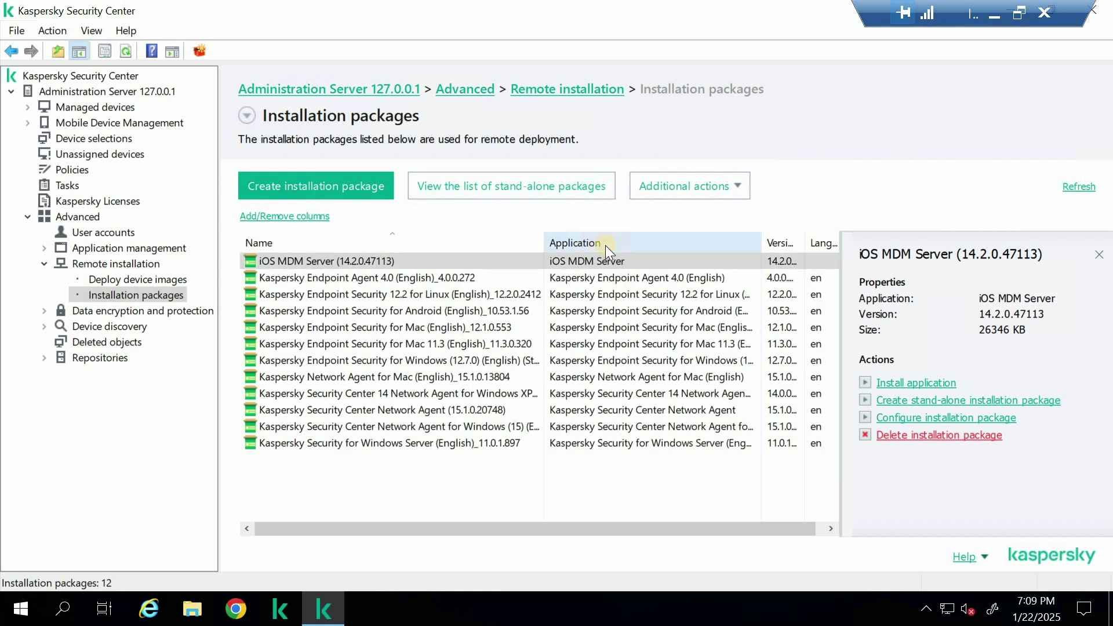
left_click_drag(547, 246, 592, 246)
left_click(471, 262)
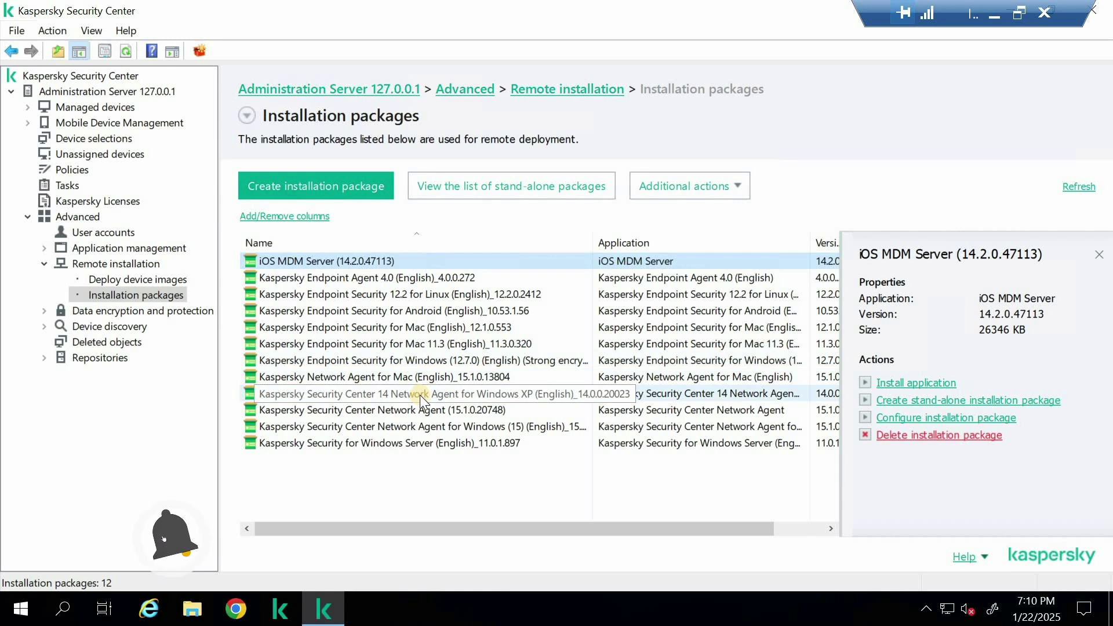
Open the properties of the Kaspersky Security Center Network Agent for Windows (15) (English) package and view its Settings and General sections
left_click(405, 427)
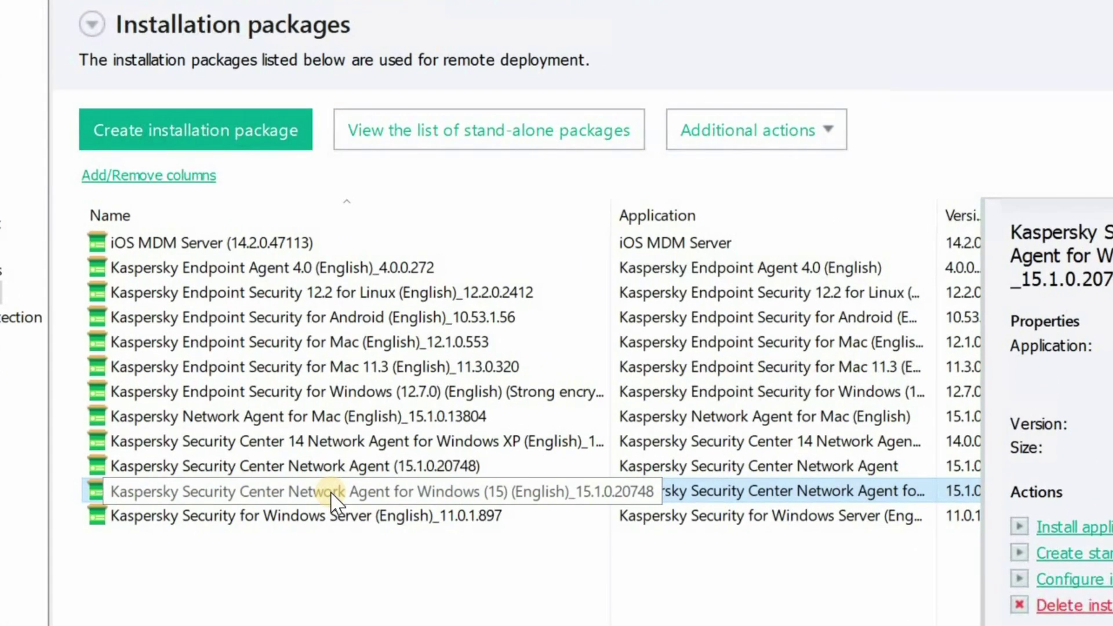
right_click(332, 491)
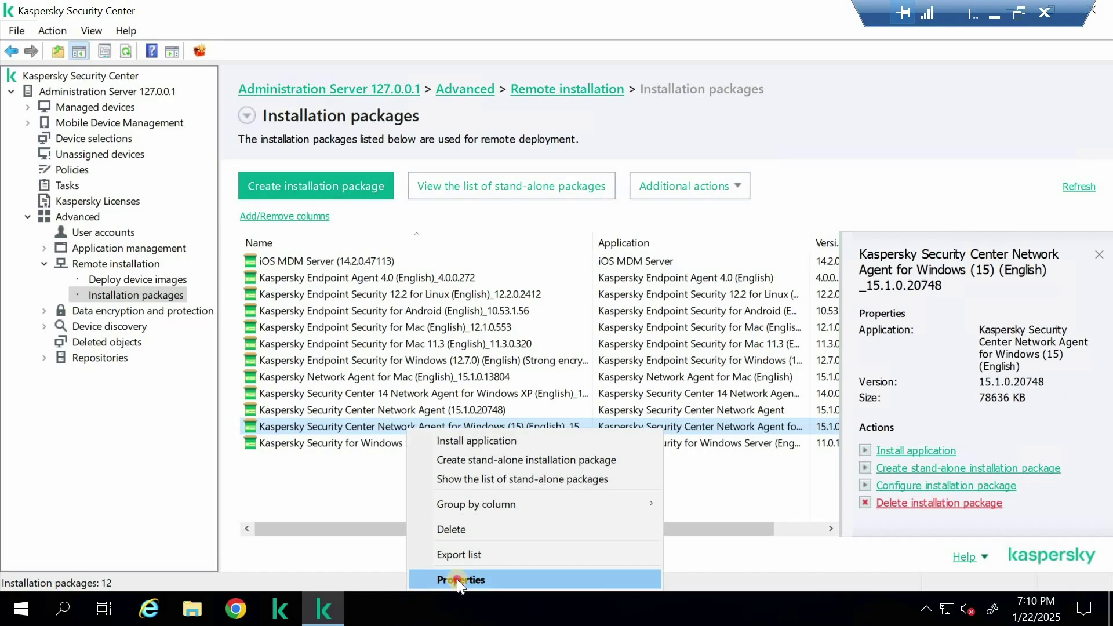
left_click(457, 579)
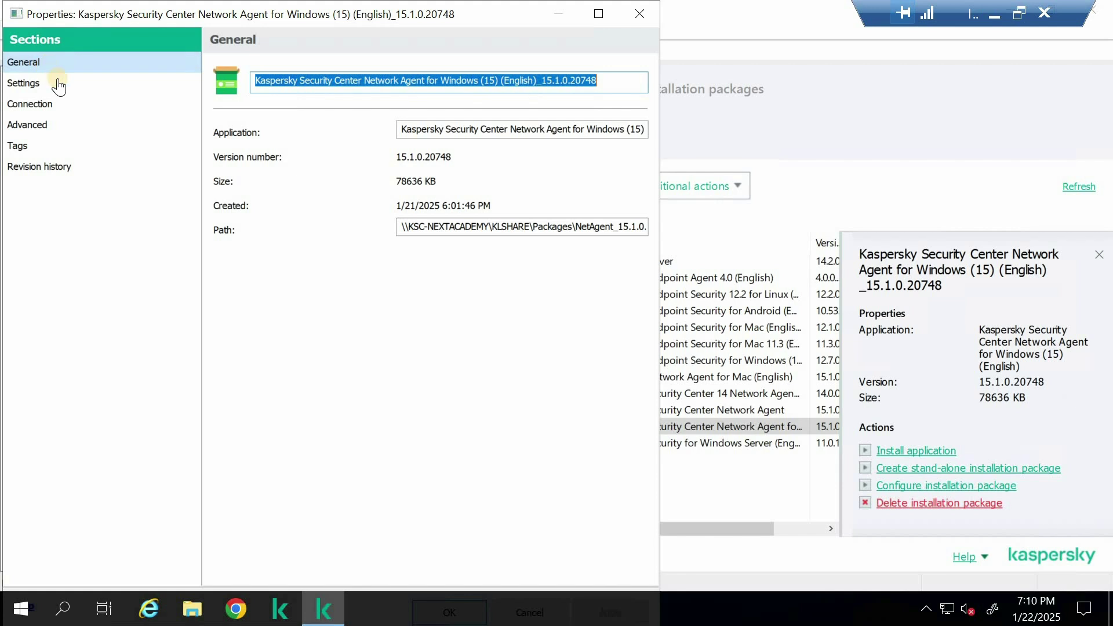
left_click(57, 82)
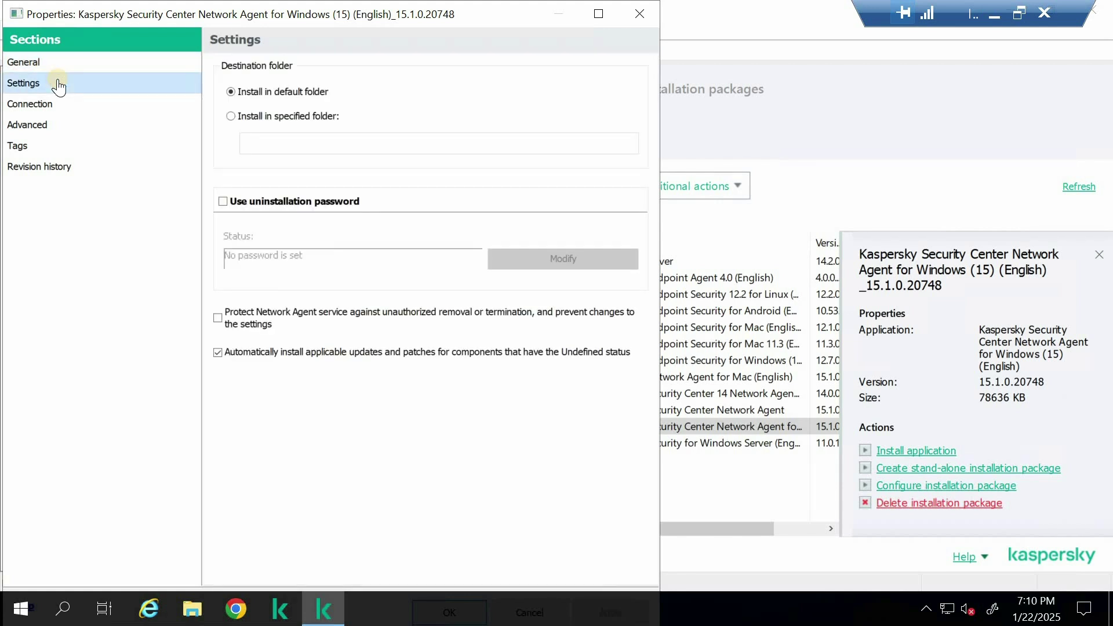
left_click(55, 63)
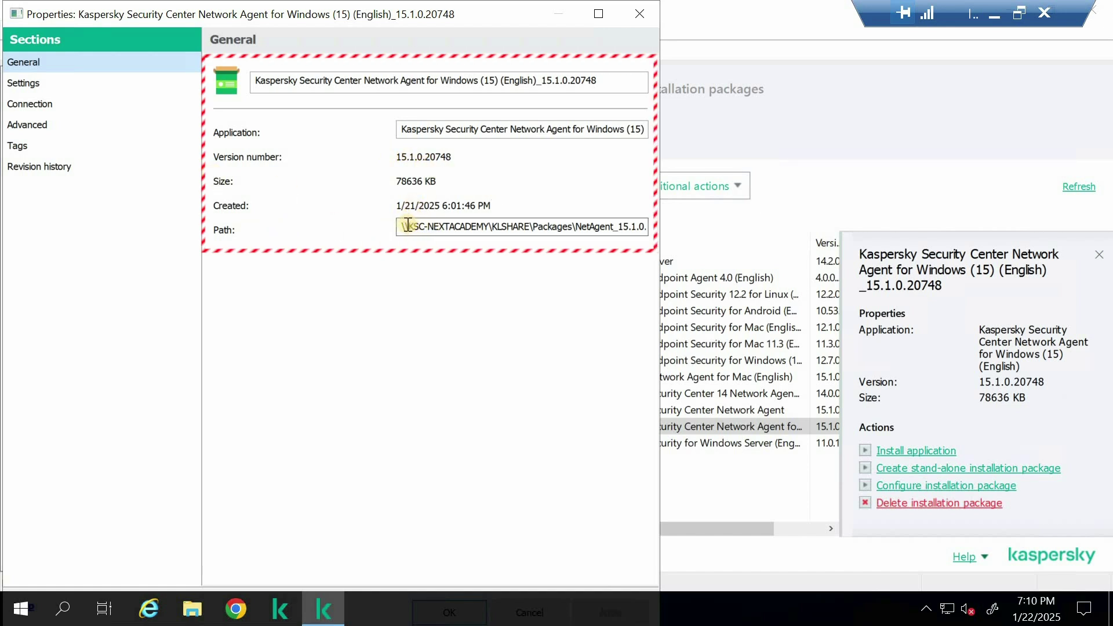
Inspect the Network Agent package's full path and highlight the KLSHARE folder name in it
left_click_drag(406, 226, 643, 227)
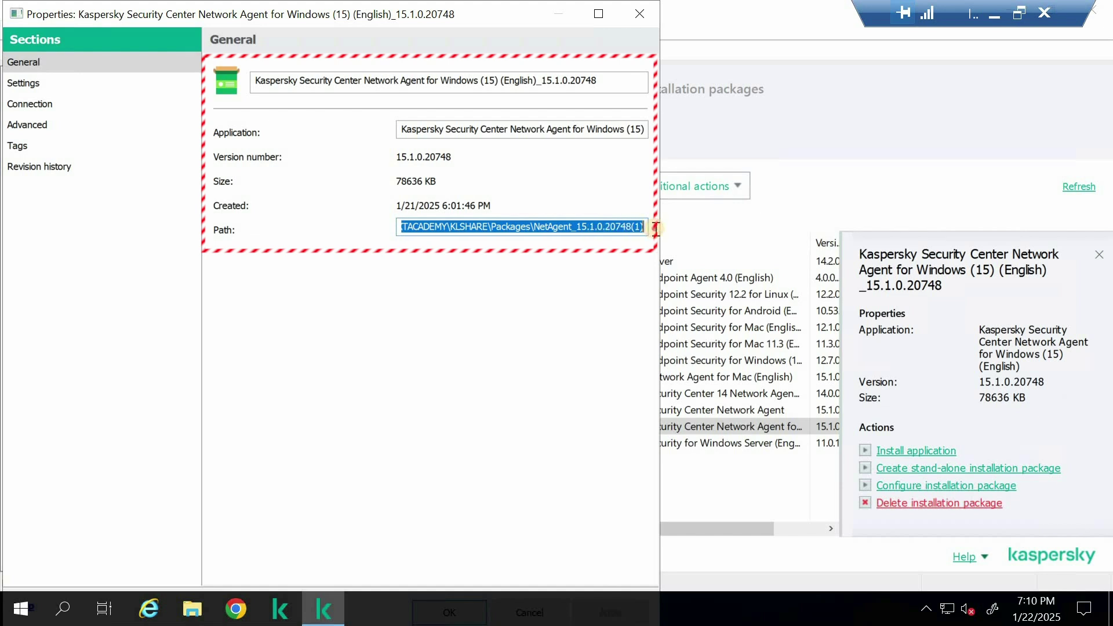
left_click(492, 225)
left_click_drag(451, 226, 491, 228)
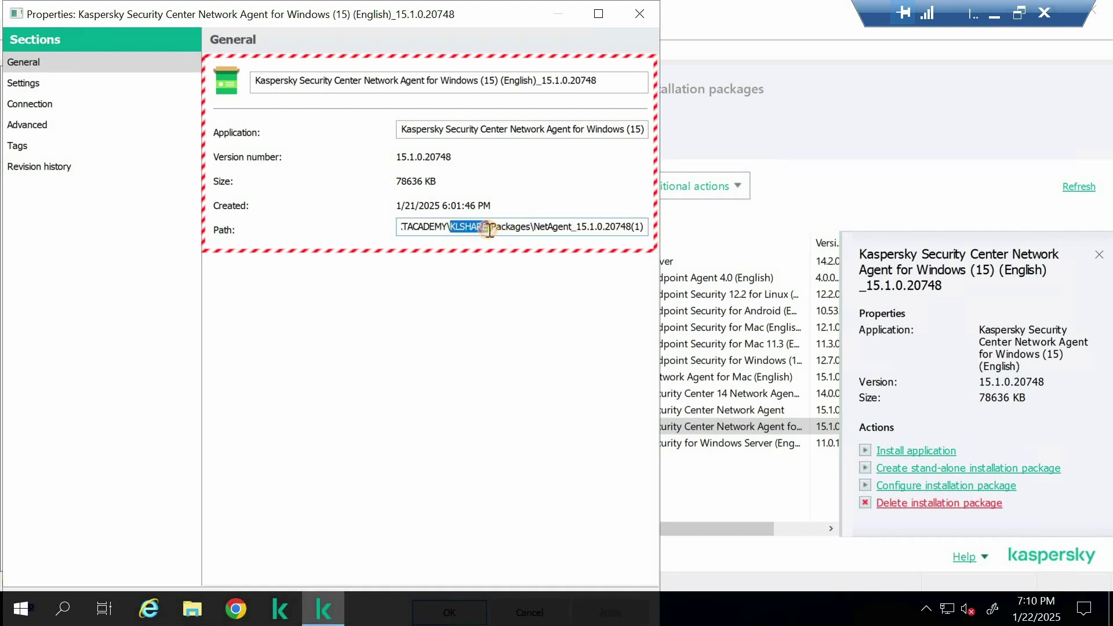
In the Network Agent package's Connection section, replace the Administration Server name with the server's IP address, maximize the properties window and apply the change
left_click(28, 88)
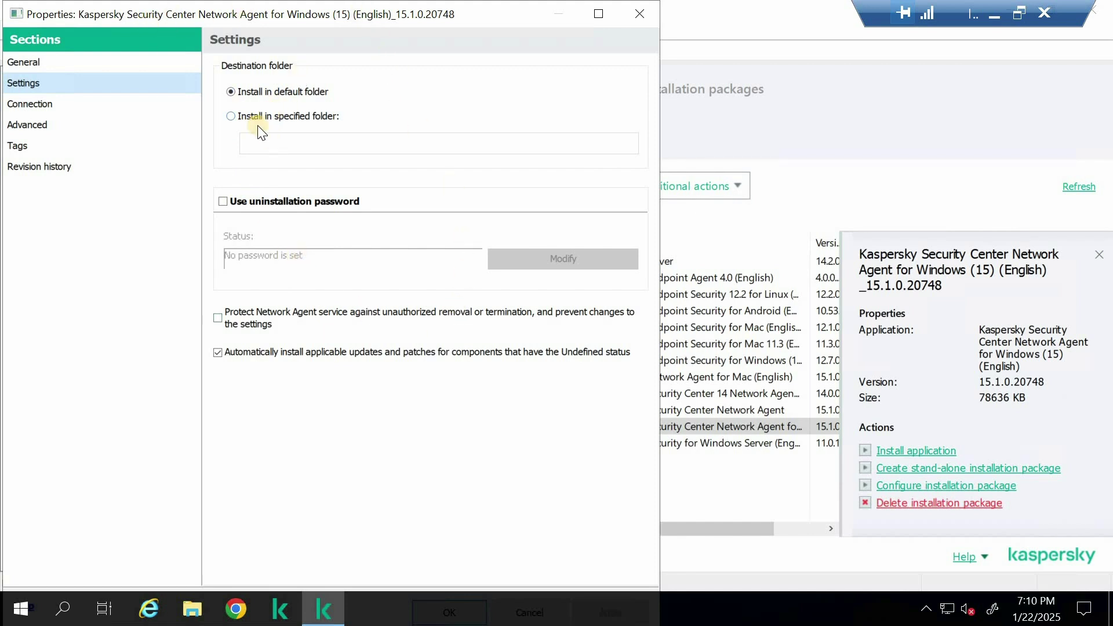
left_click(20, 107)
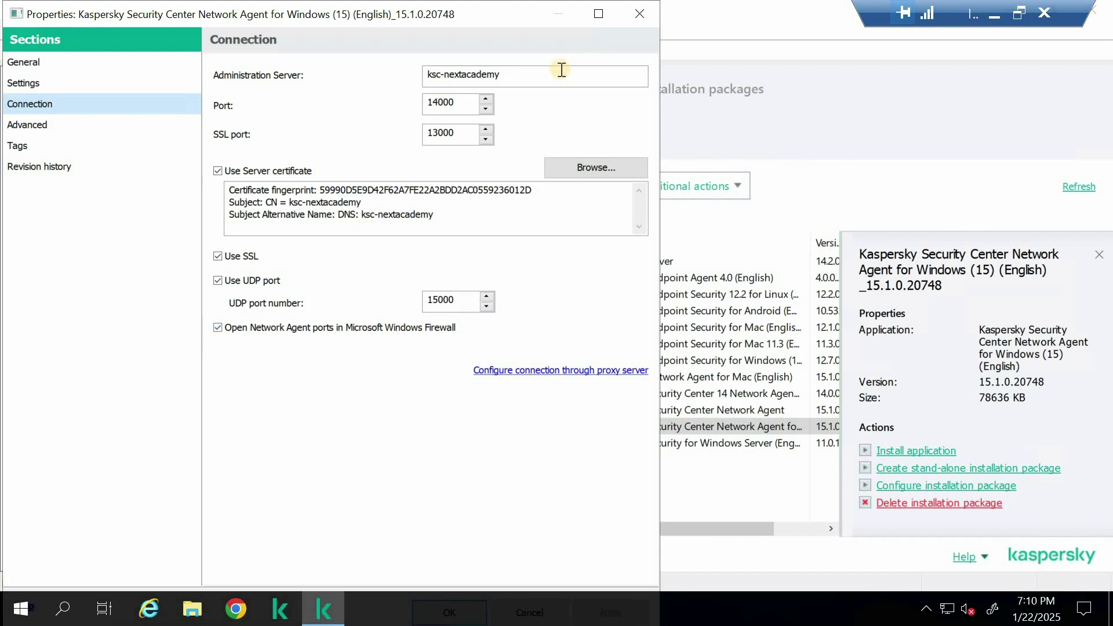
key("Tab")
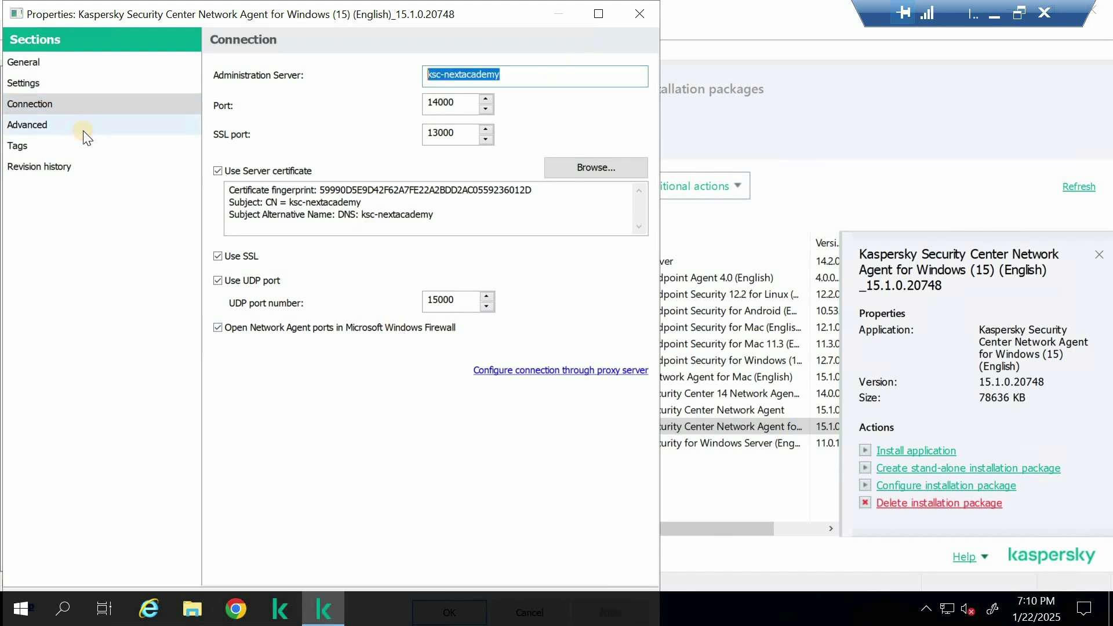
key("BackSpace")
type("1")
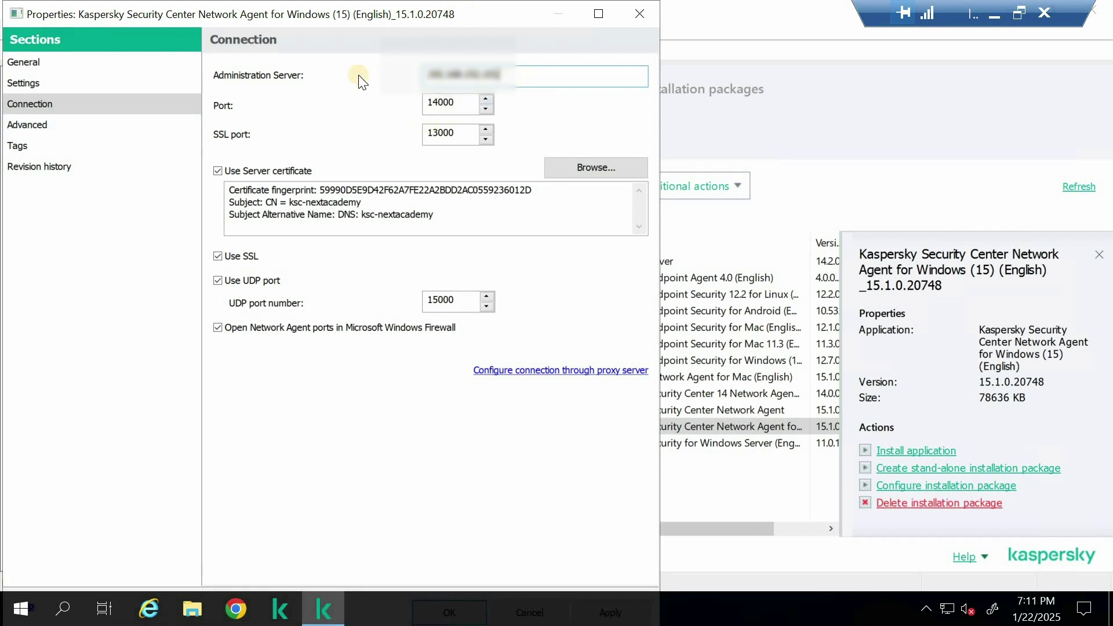
double_click(321, 9)
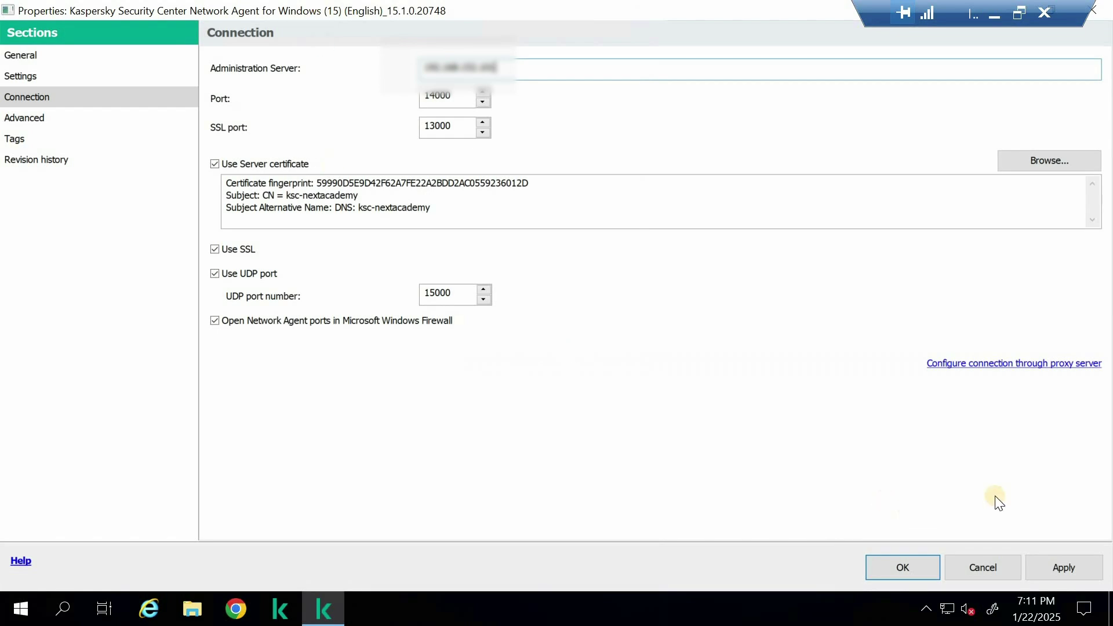
left_click(1077, 569)
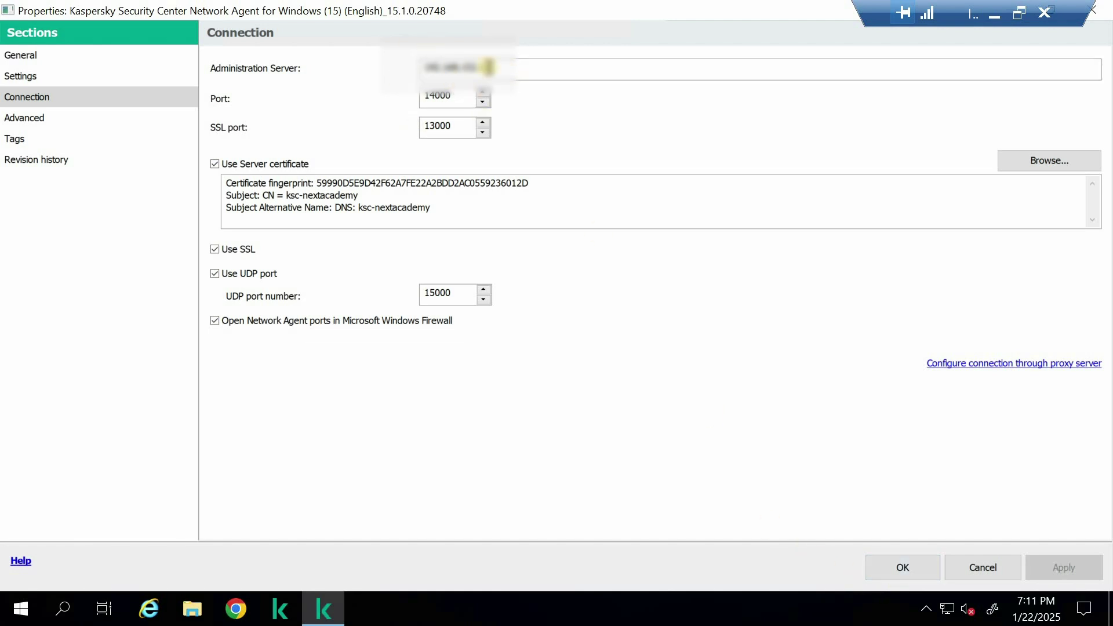
Check the entered Administration Server address and look over the Network Agent package's Advanced section
left_click(520, 68)
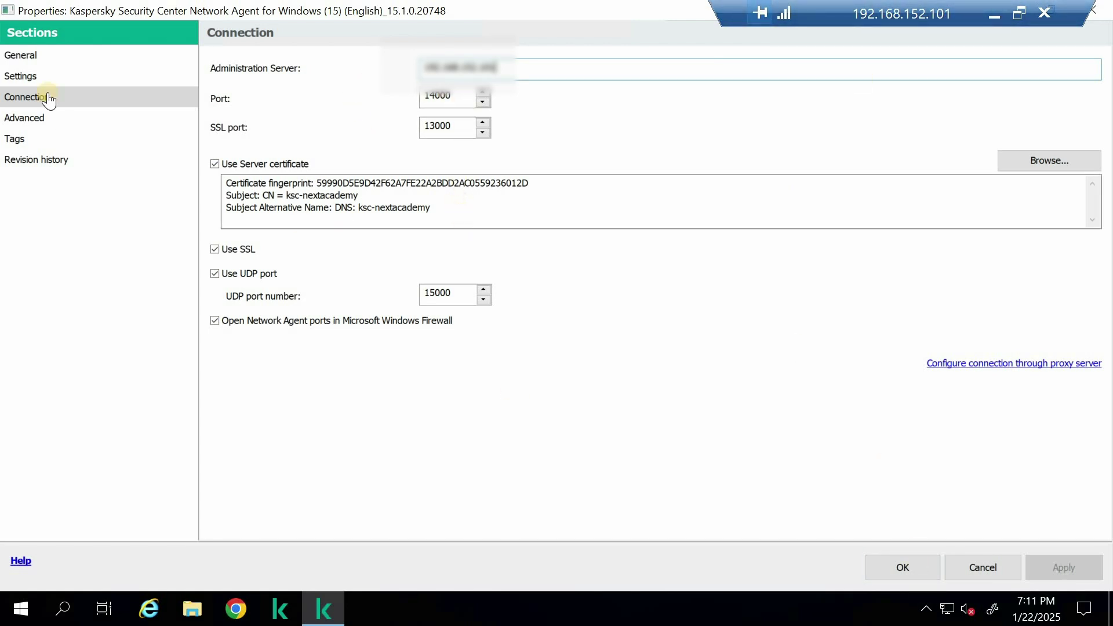
left_click(35, 119)
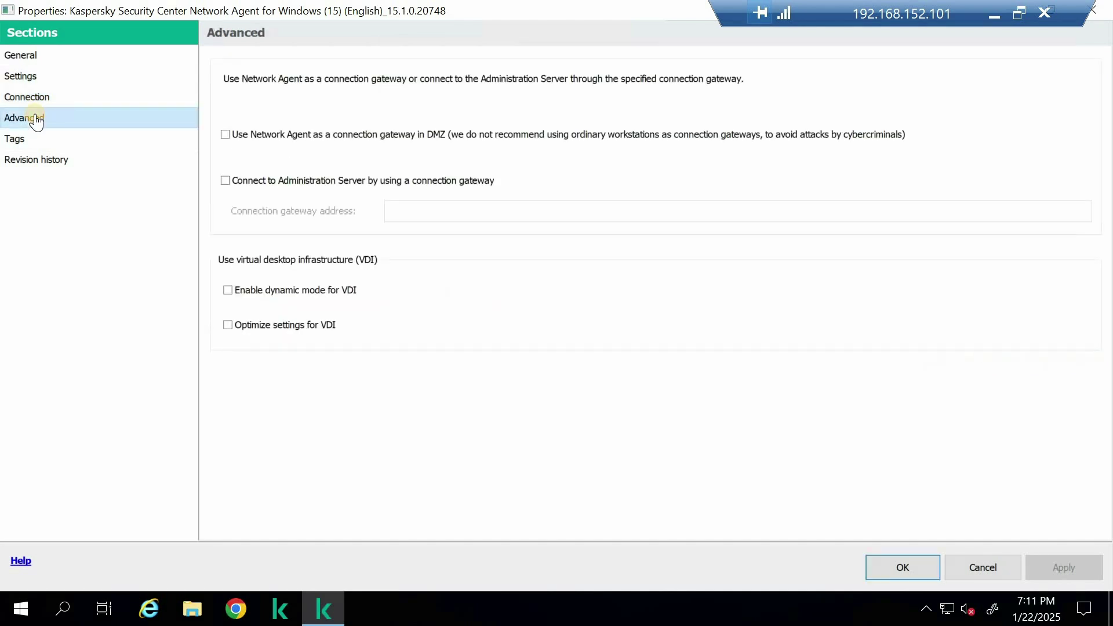
left_click(29, 97)
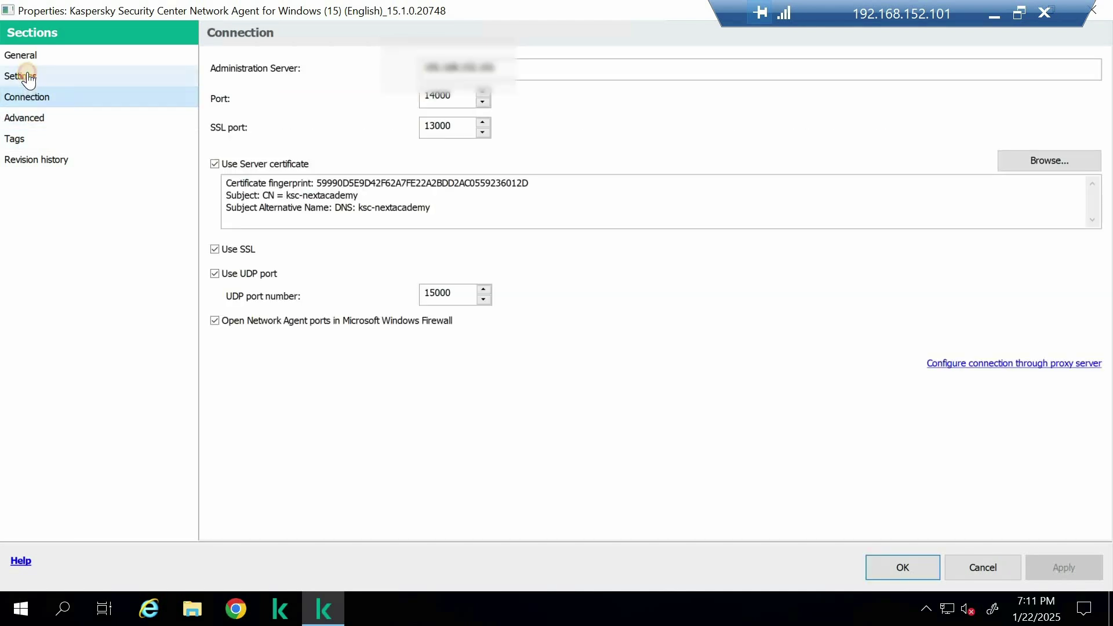
Enable the uninstallation password in the package's Settings section, enter the uninstallation password and apply the changes
left_click(28, 77)
left_click(220, 195)
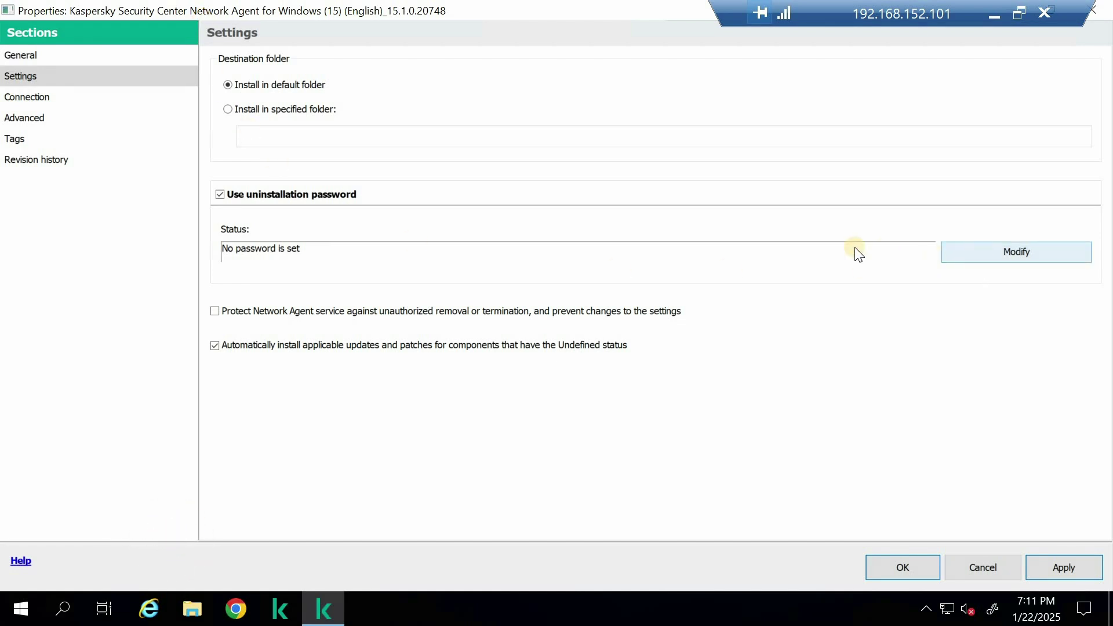
left_click(978, 259)
key("BackSpace")
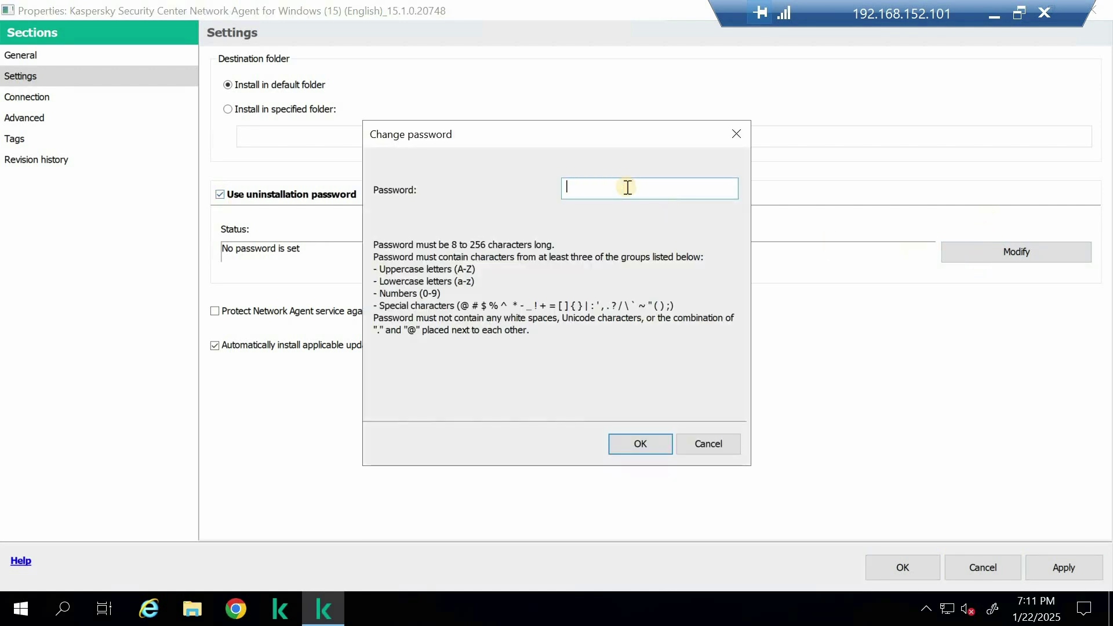
type("**********")
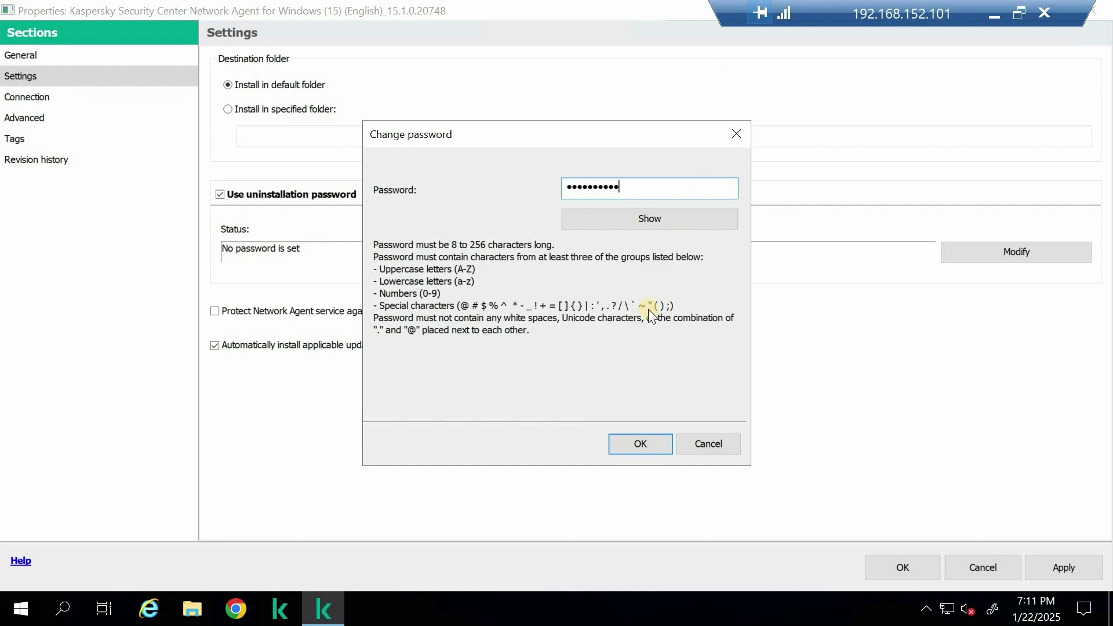
left_click(625, 441)
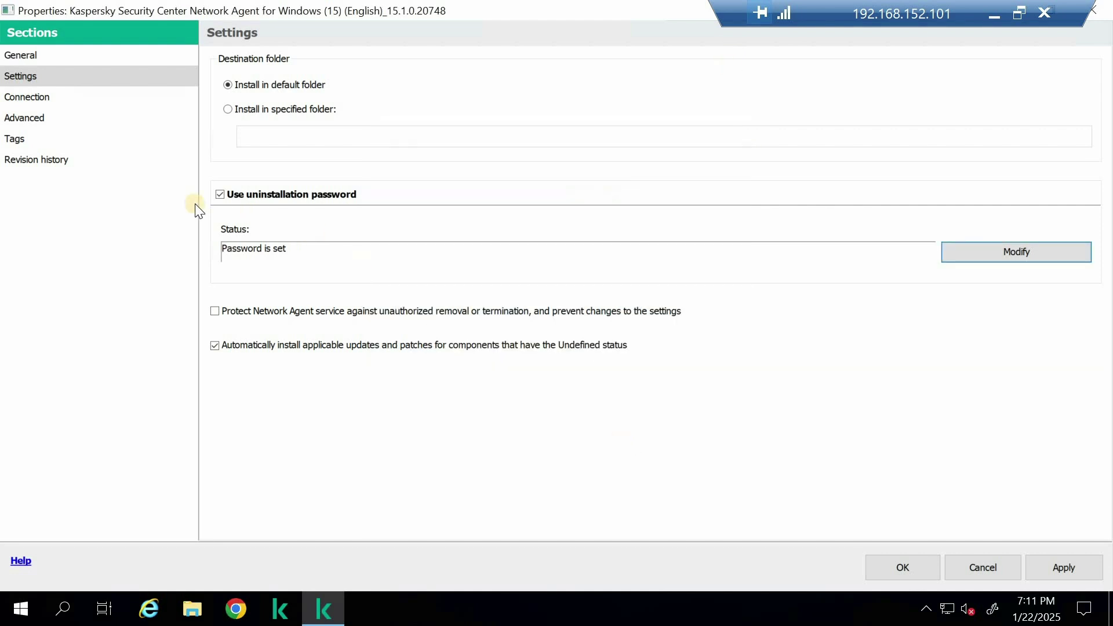
left_click(215, 311)
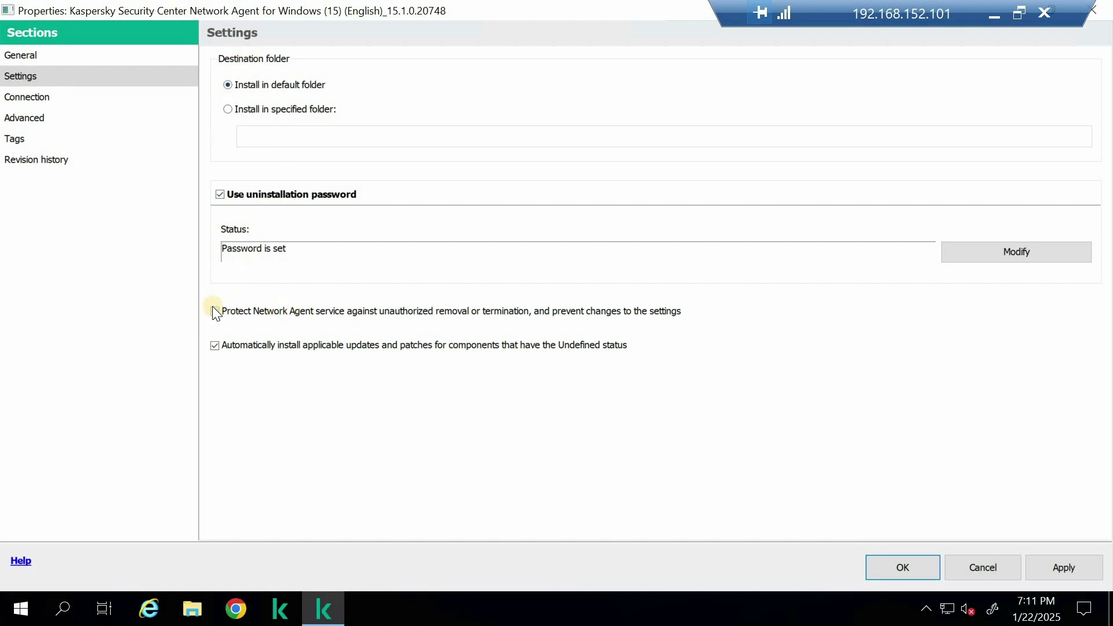
left_click(279, 317)
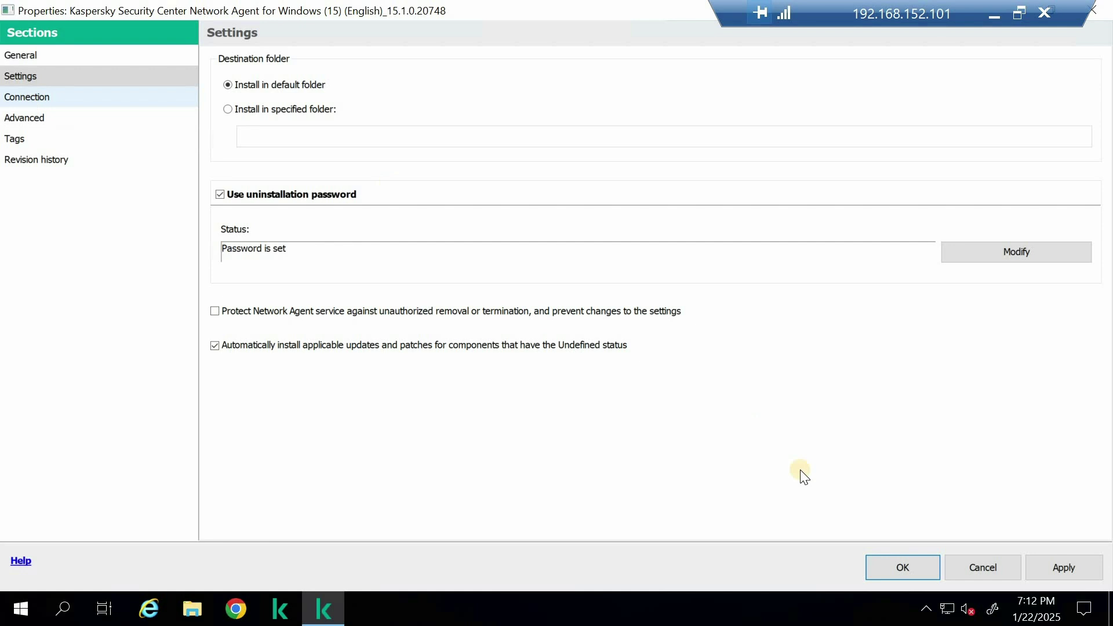
left_click(1061, 569)
Review the Network Agent package's Connection, Advanced, Tags, Revision history and General sections, and close its properties
left_click(78, 101)
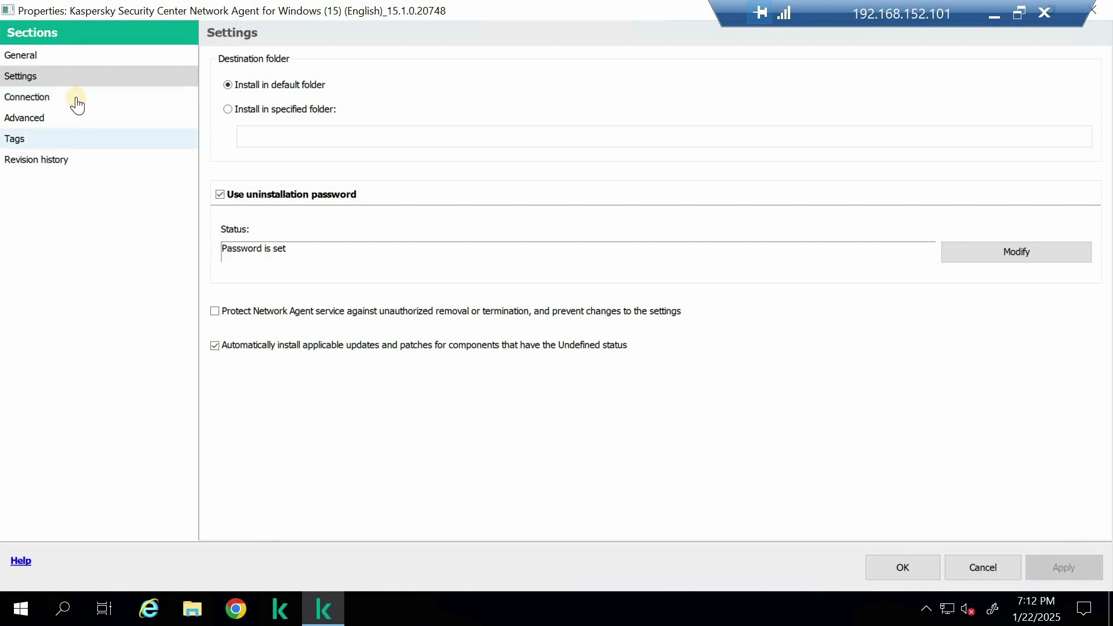
left_click(20, 118)
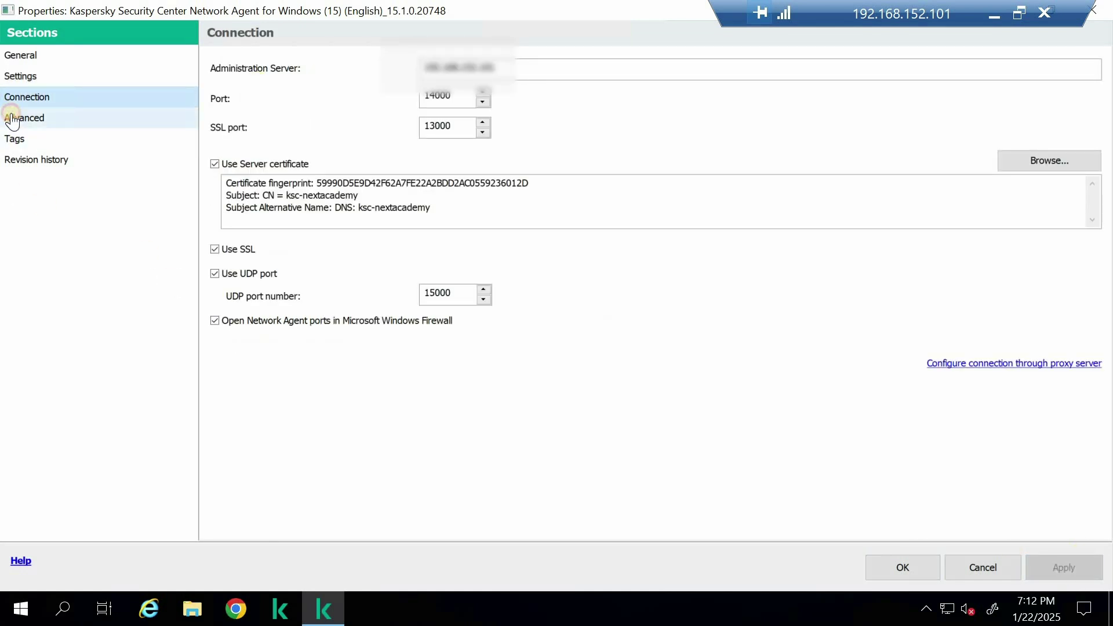
left_click(35, 139)
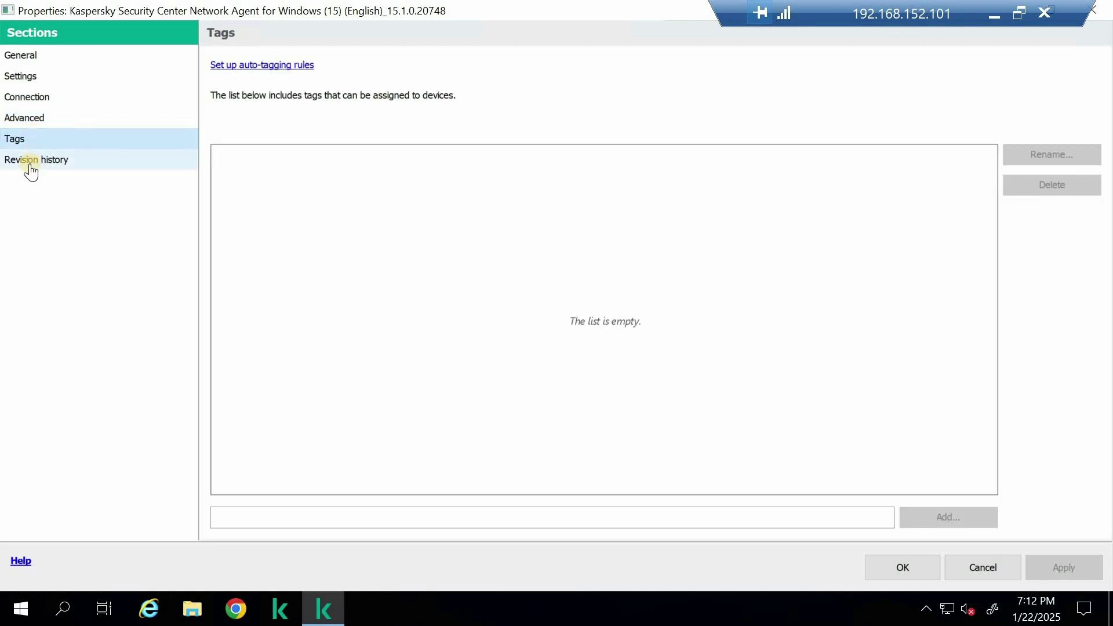
left_click(30, 165)
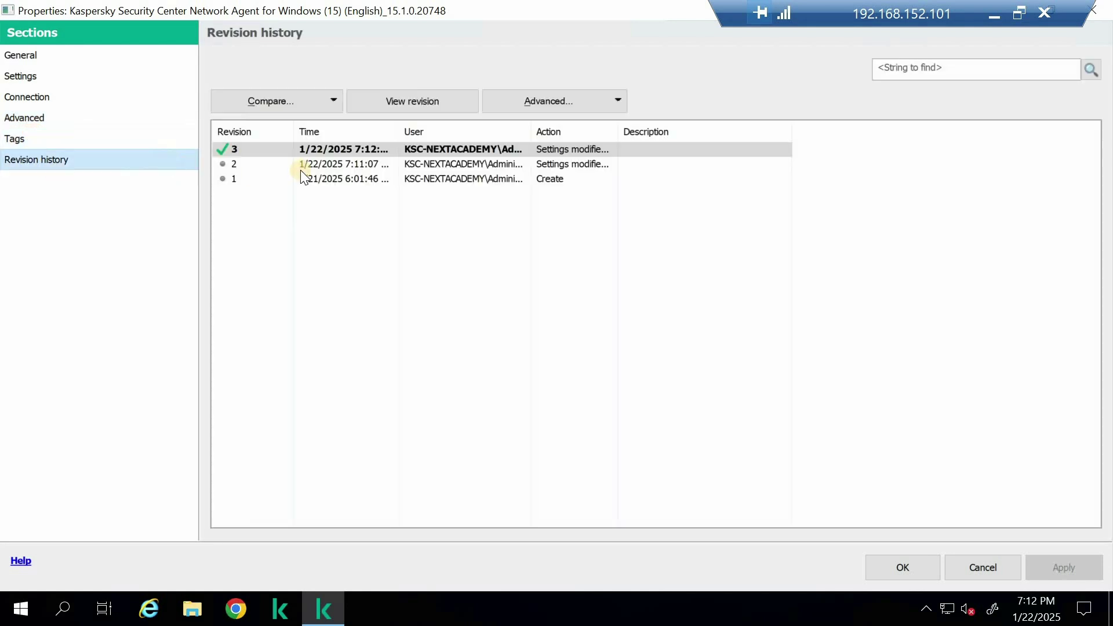
left_click(16, 57)
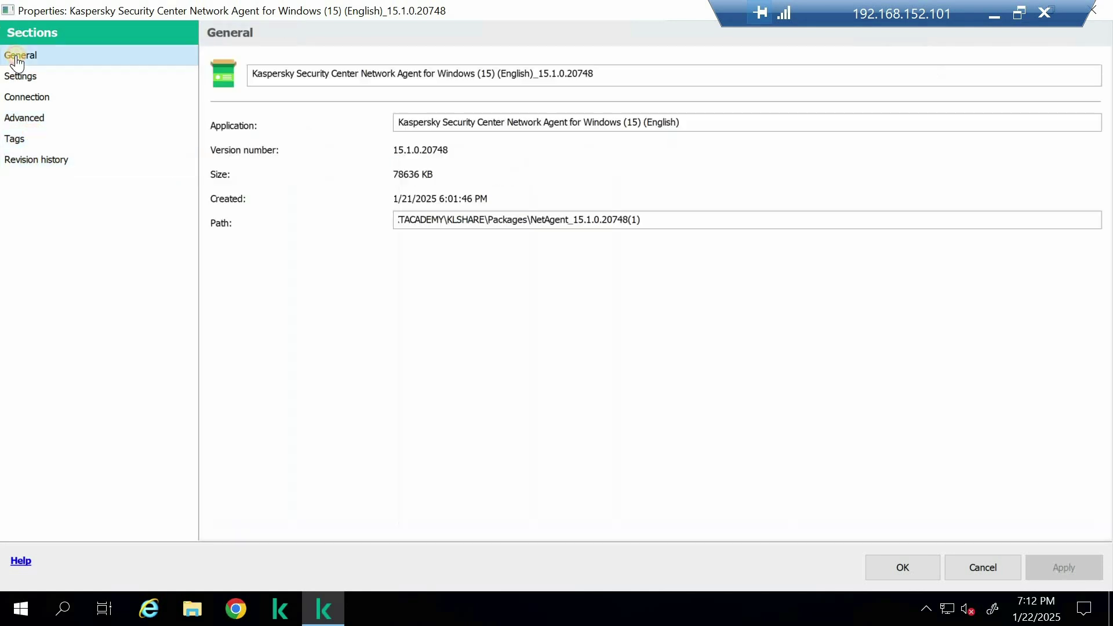
left_click(902, 566)
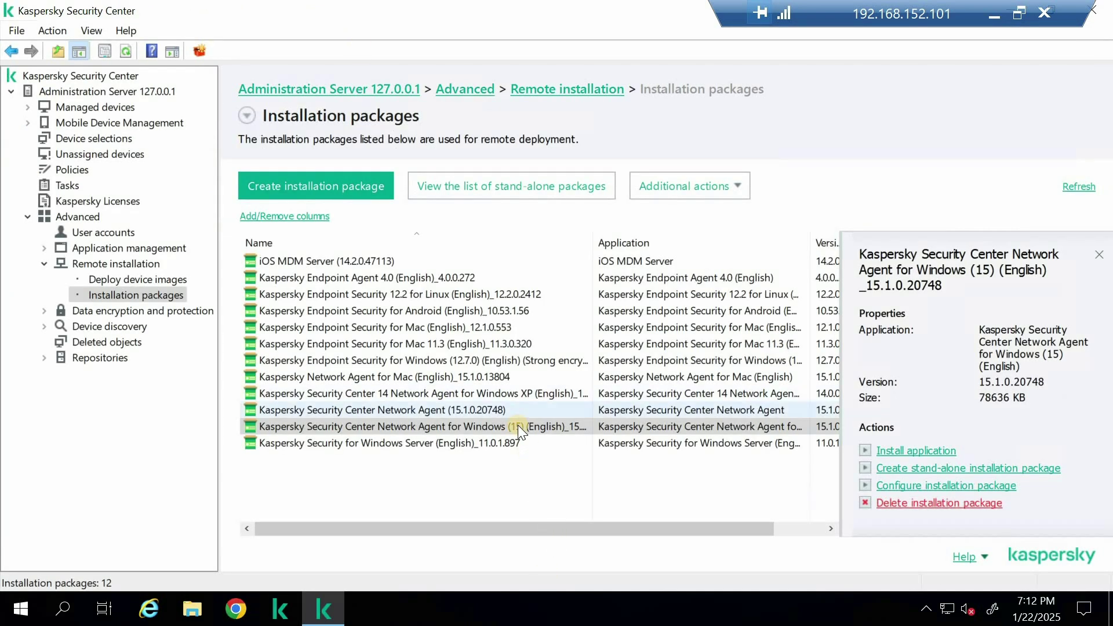
Generate a stand-alone installation package from the Network Agent for Windows (15) package with the Do not move devices option
left_click(429, 427)
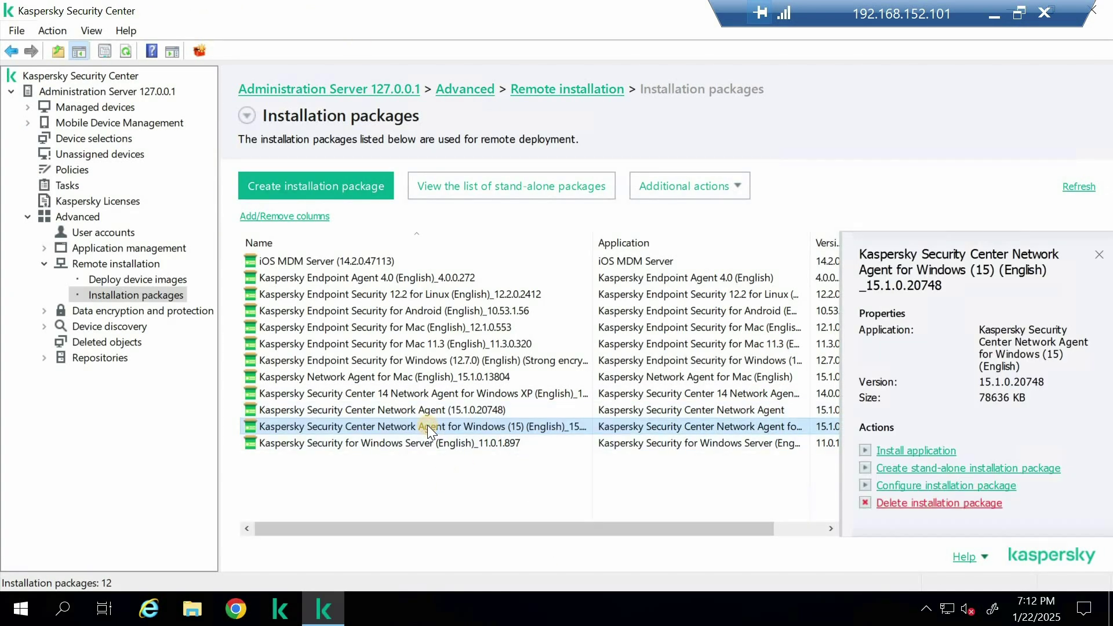
right_click(427, 425)
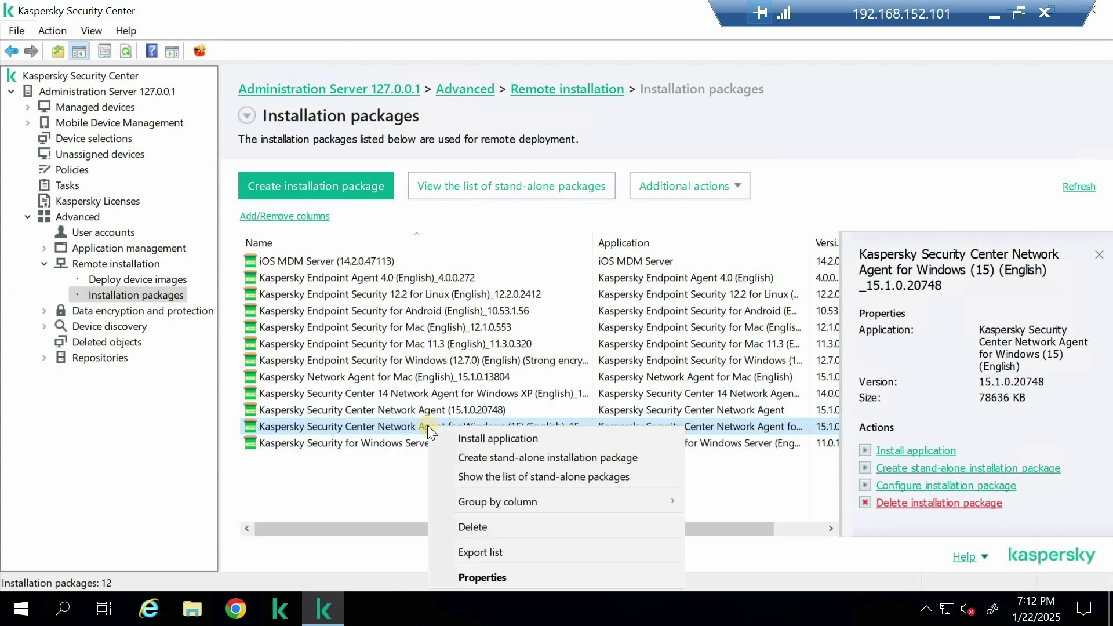
left_click(509, 457)
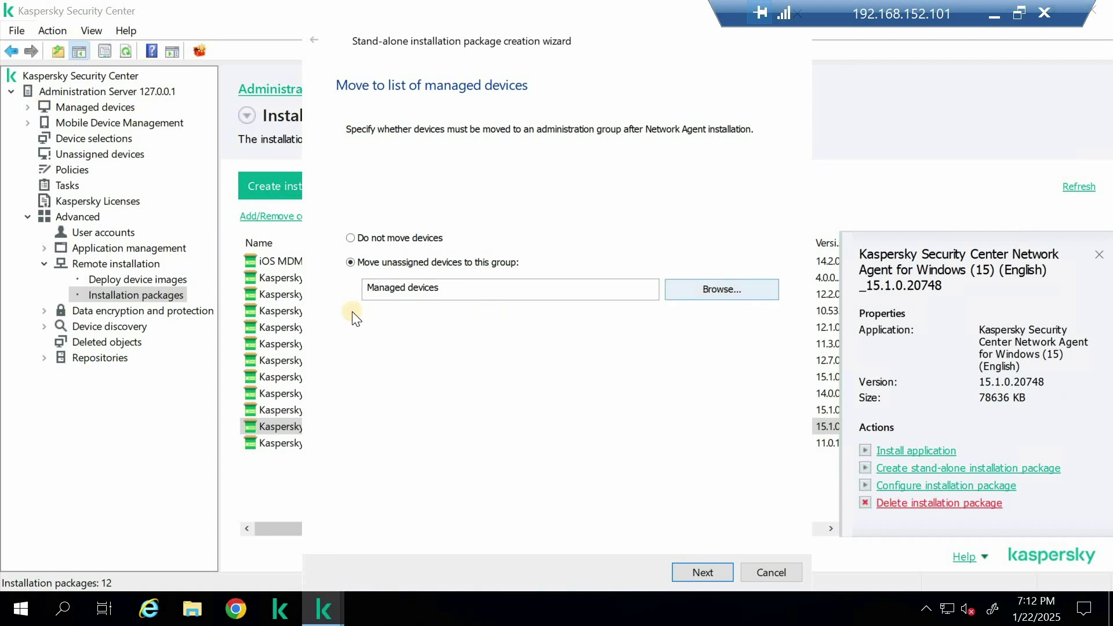
left_click(371, 235)
left_click(686, 572)
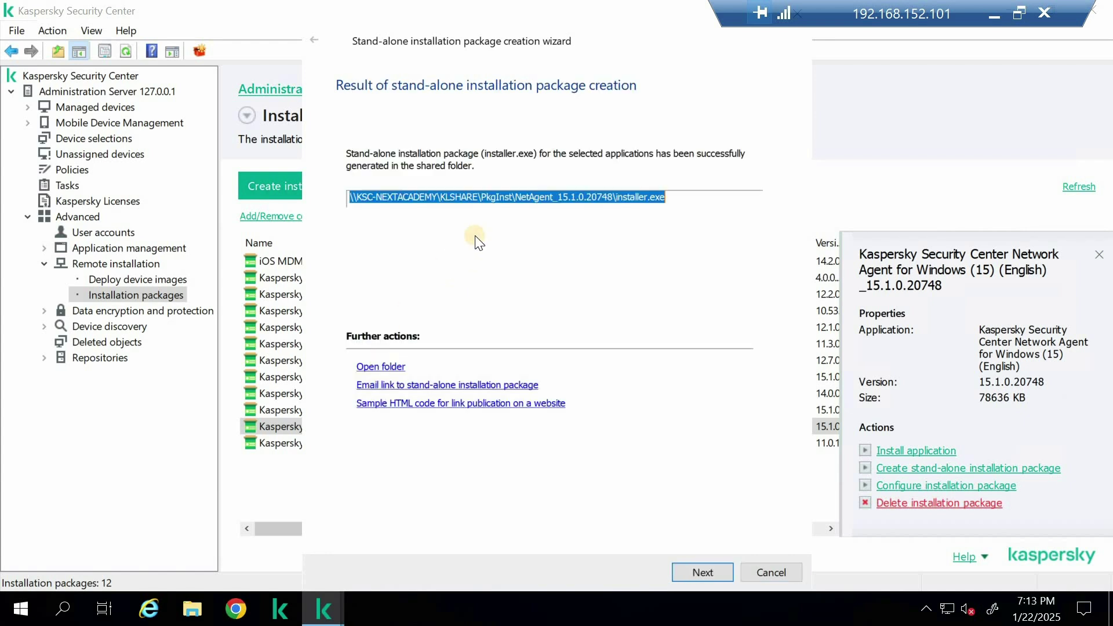
Open the generated installer's folder and browse up through PkgInst and klshare to the KSC-NEXTACADEMY network location
left_click(376, 367)
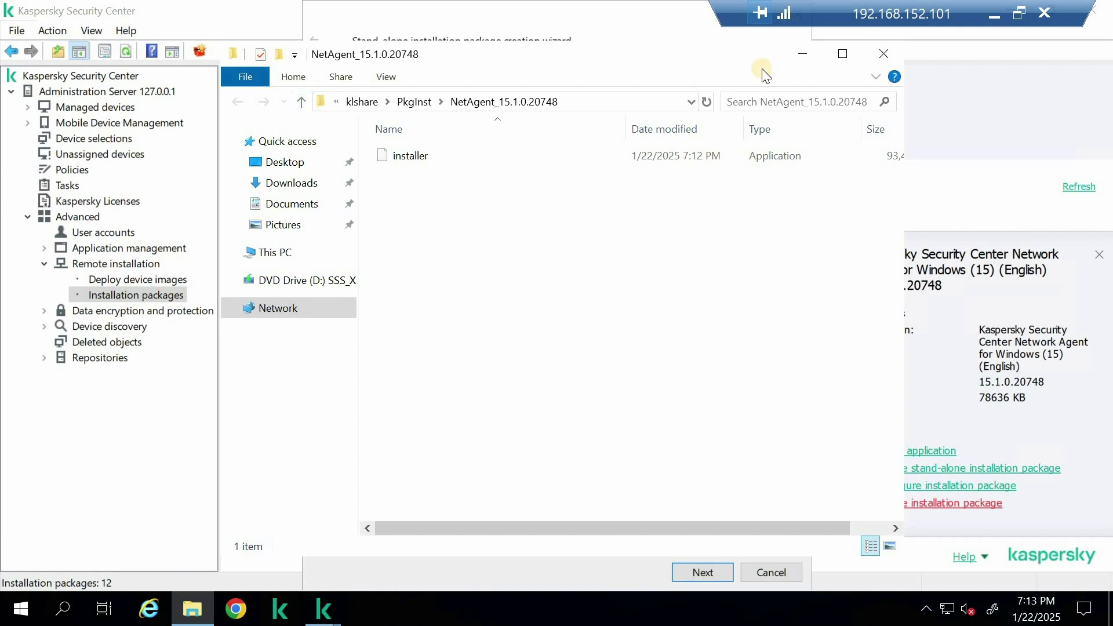
double_click(716, 61)
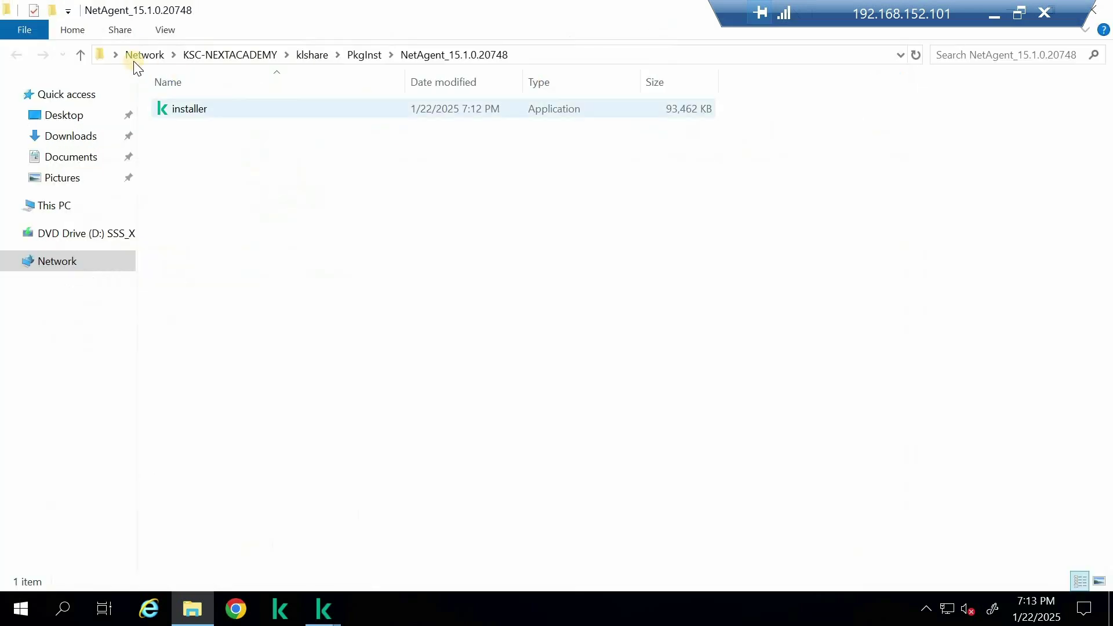
left_click(80, 54)
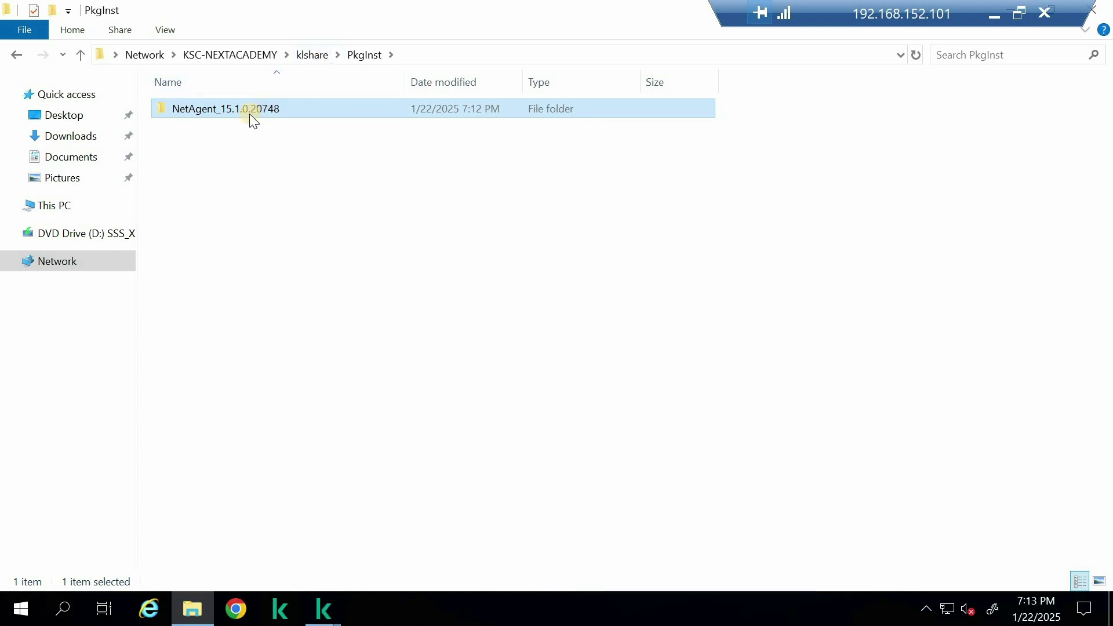
left_click(234, 147)
left_click(226, 111)
left_click(80, 54)
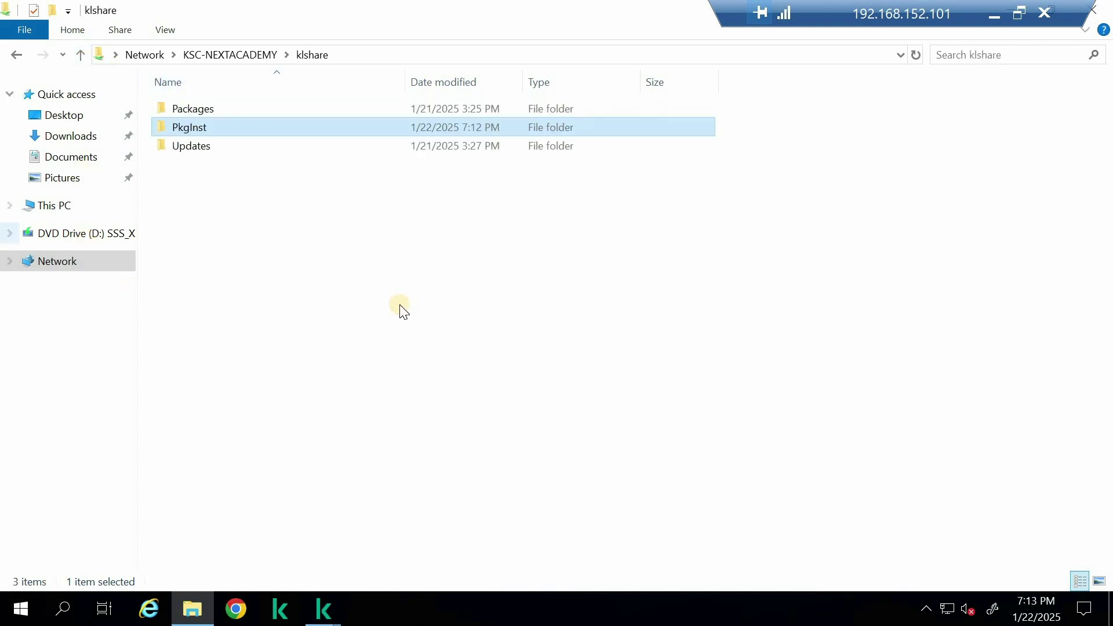
left_click(81, 54)
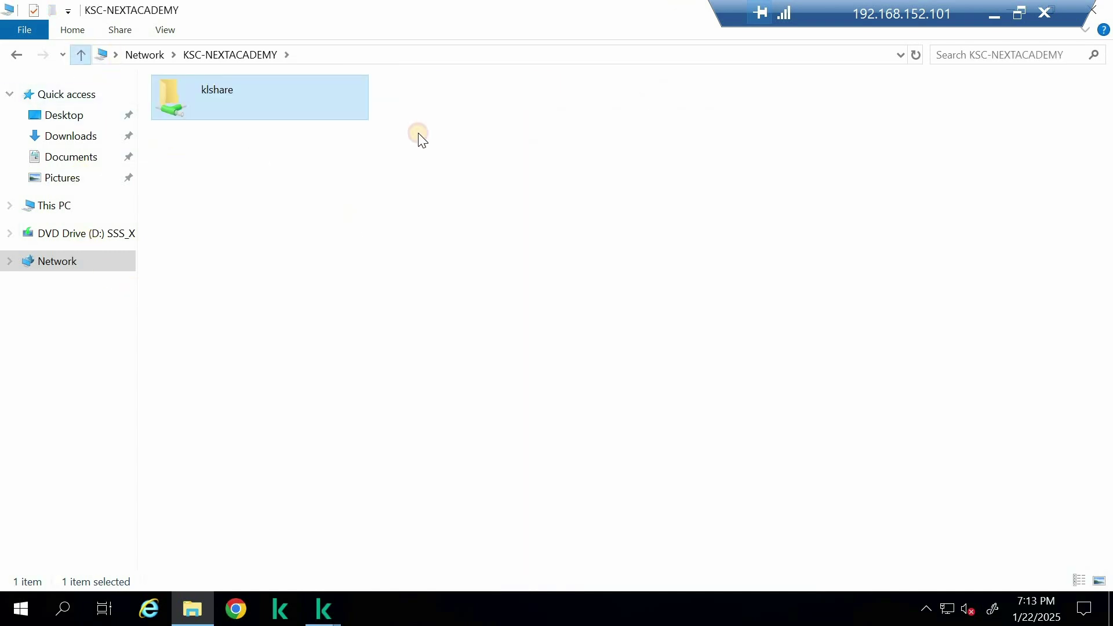
Return to the stand-alone installation package creation wizard and finish it without opening the list of stand-alone packages
left_click(758, 312)
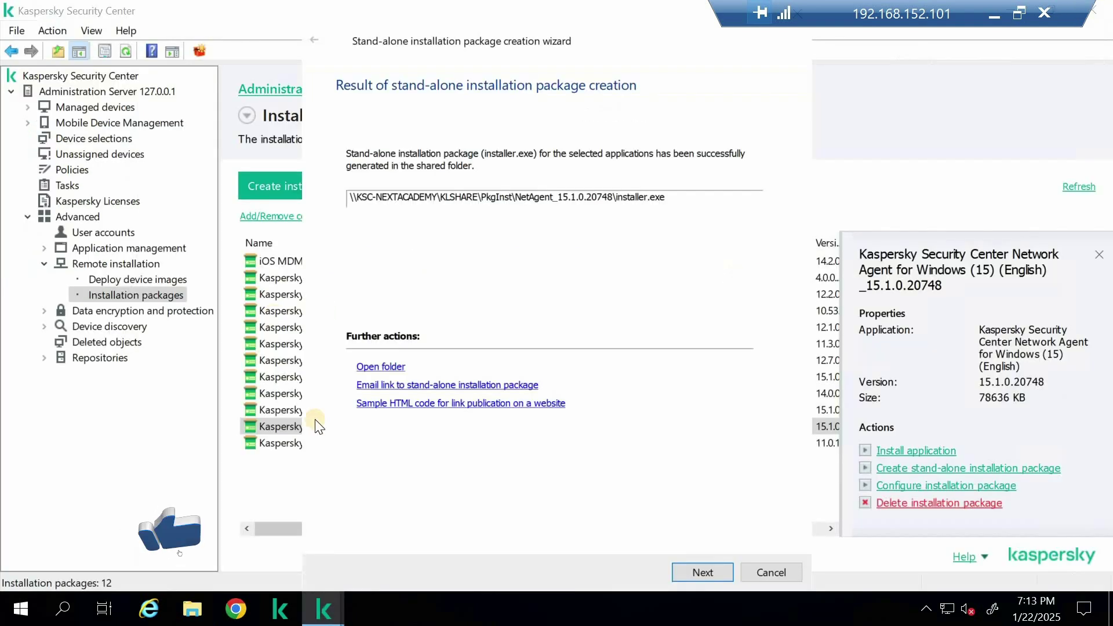
left_click(694, 567)
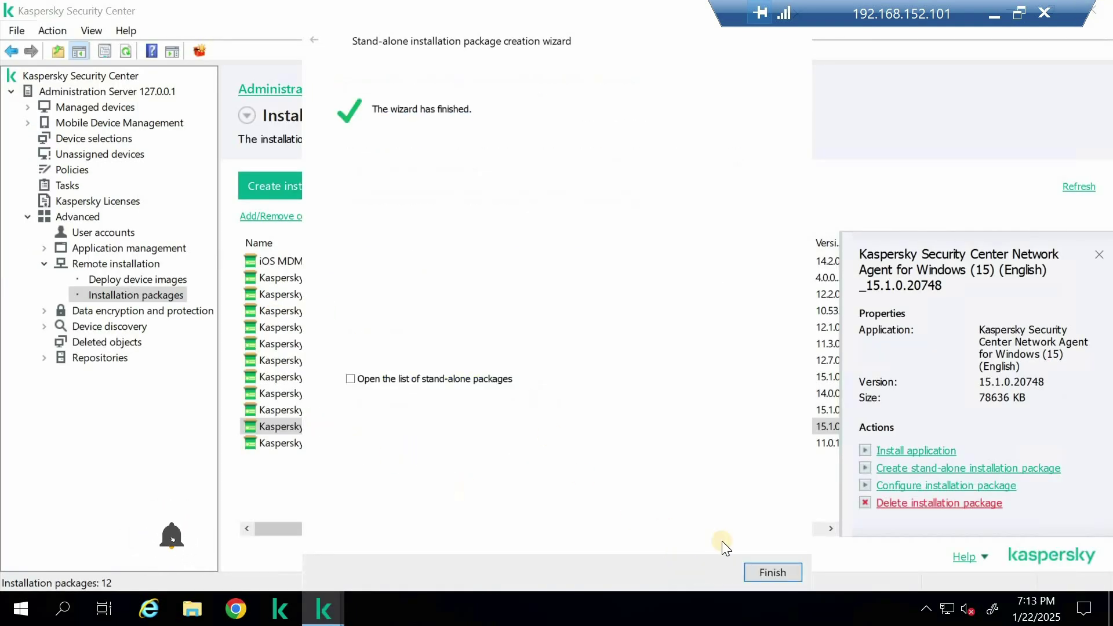
left_click(761, 568)
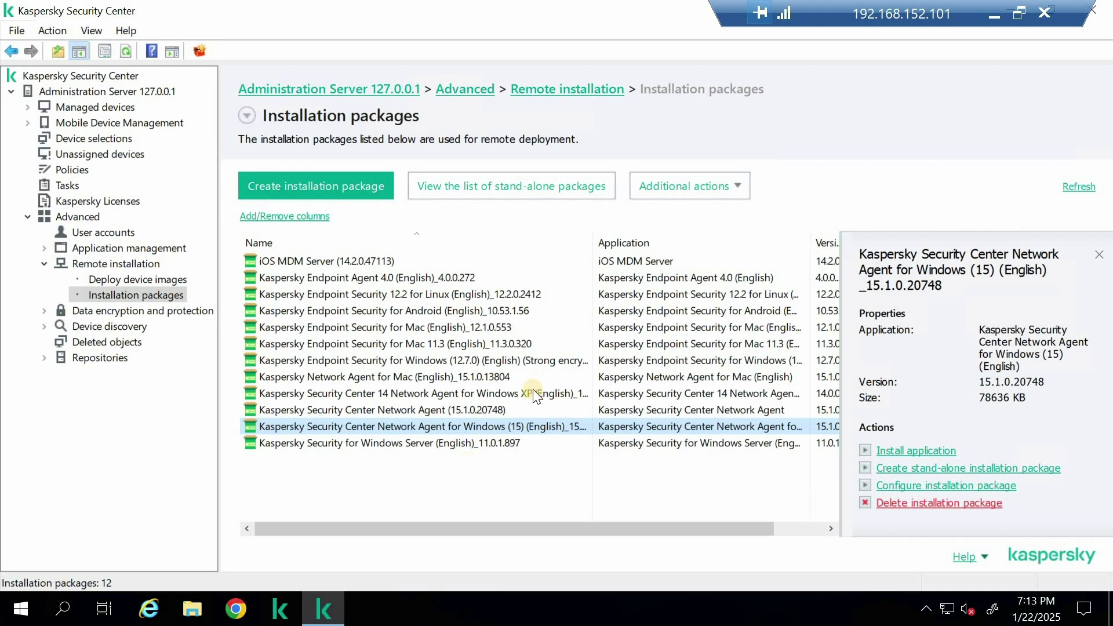
Enable BadUSB Attack Prevention, Log Inspection and System Integrity Monitoring in the settings of the Kaspersky Endpoint Security for Windows (12.7.0) package
left_click(448, 360)
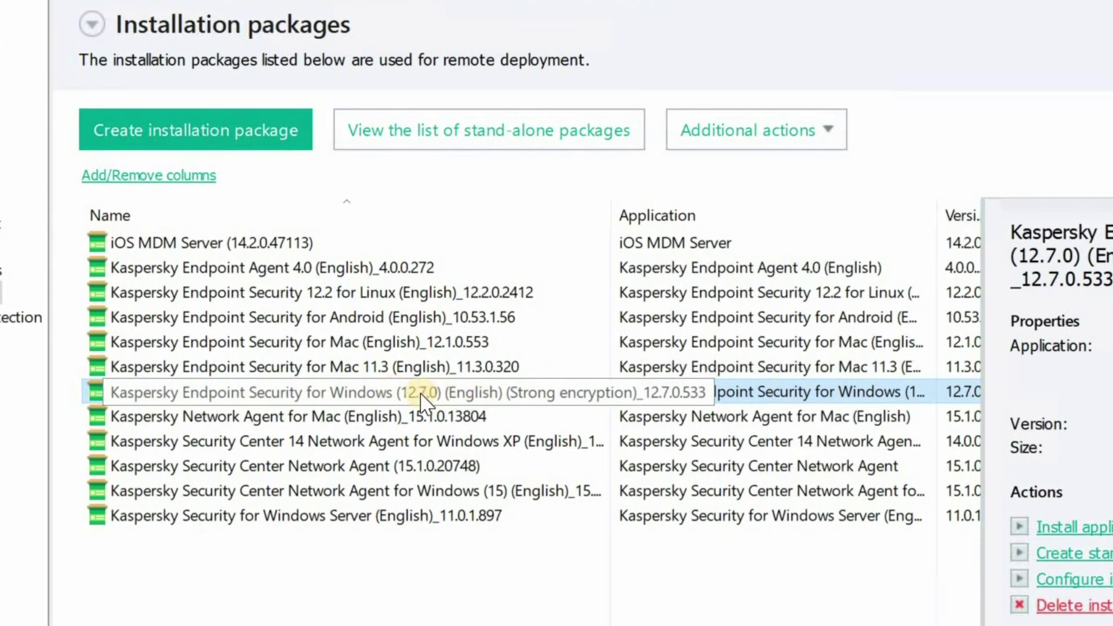
right_click(276, 393)
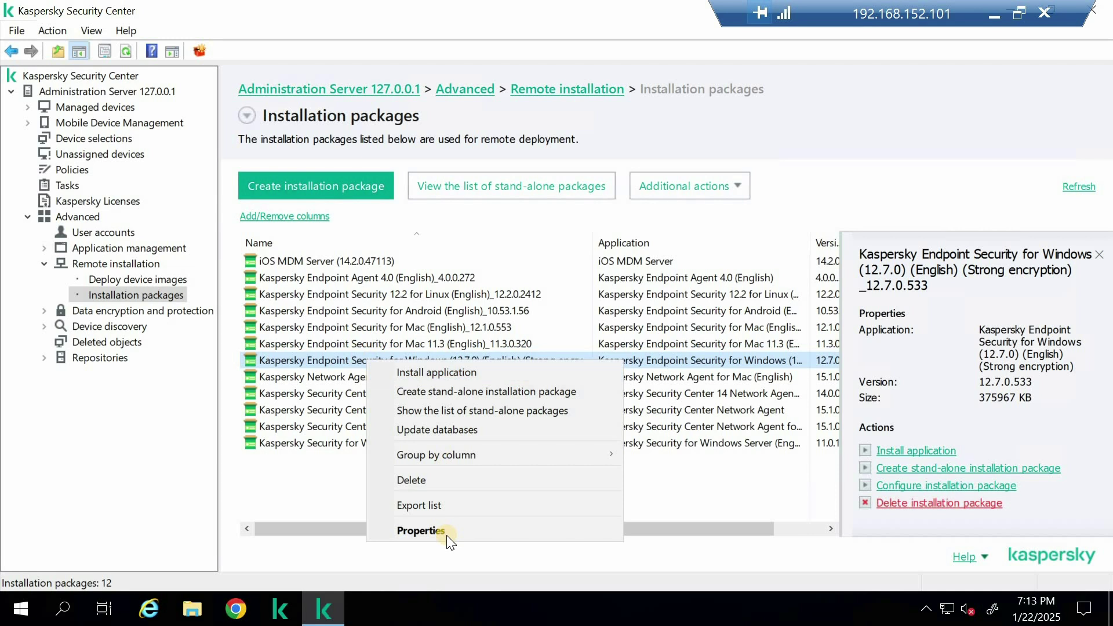
left_click(441, 530)
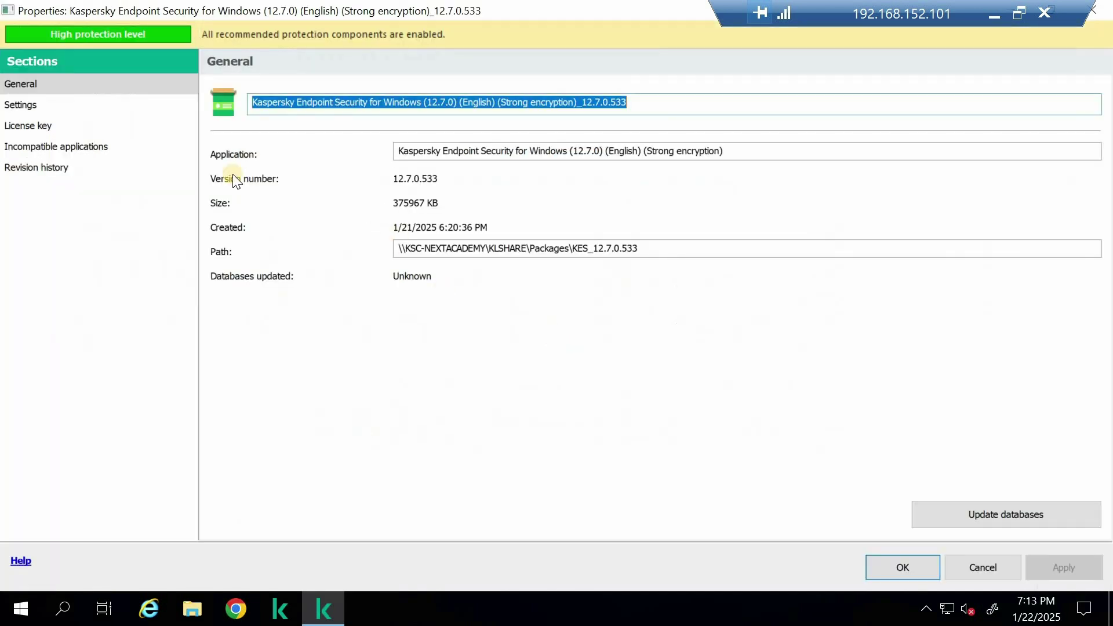
left_click(25, 106)
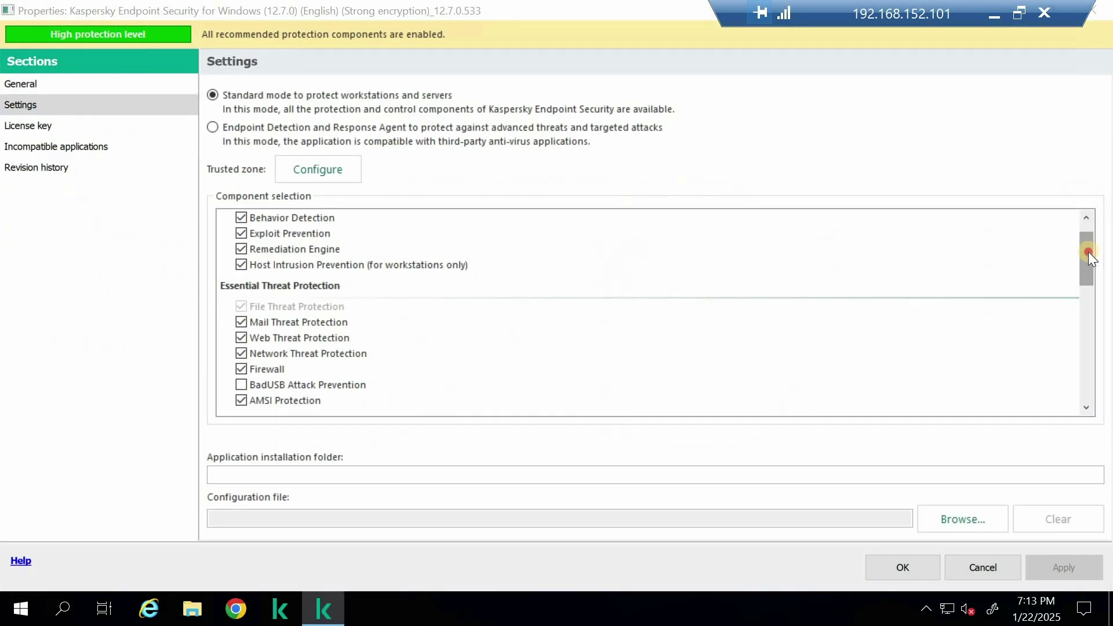
left_click_drag(1088, 252, 1093, 276)
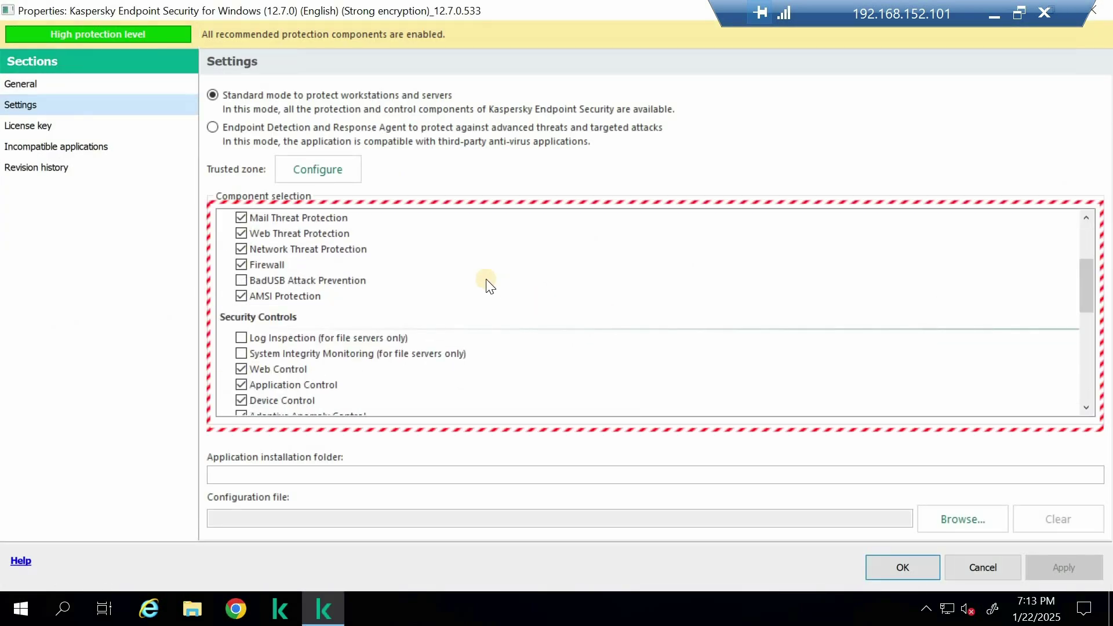
left_click(241, 280)
left_click(242, 337)
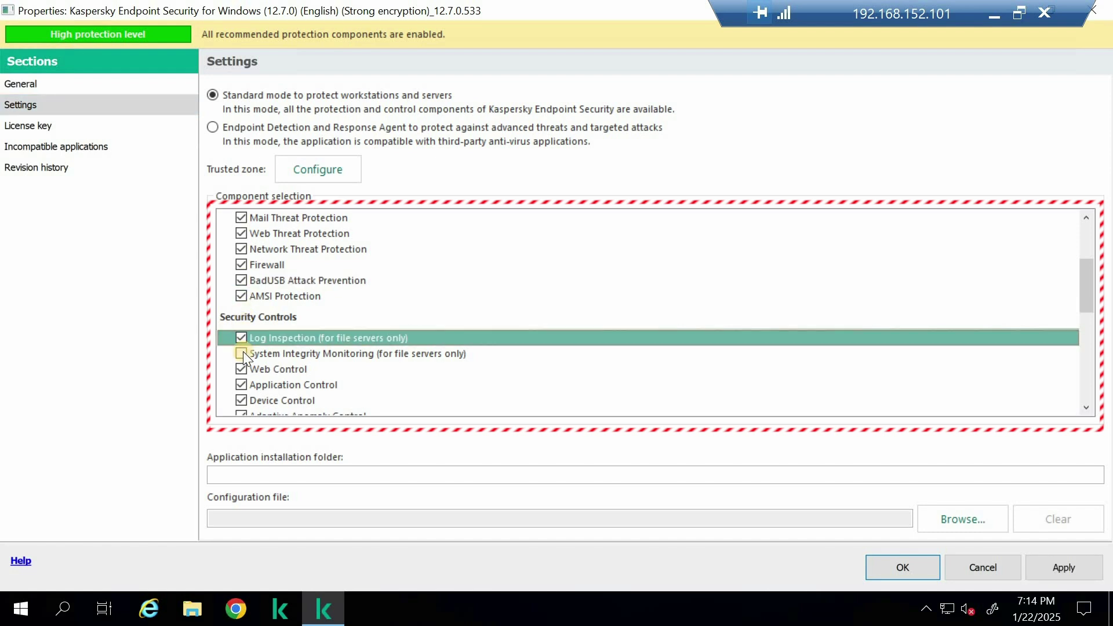
left_click(242, 353)
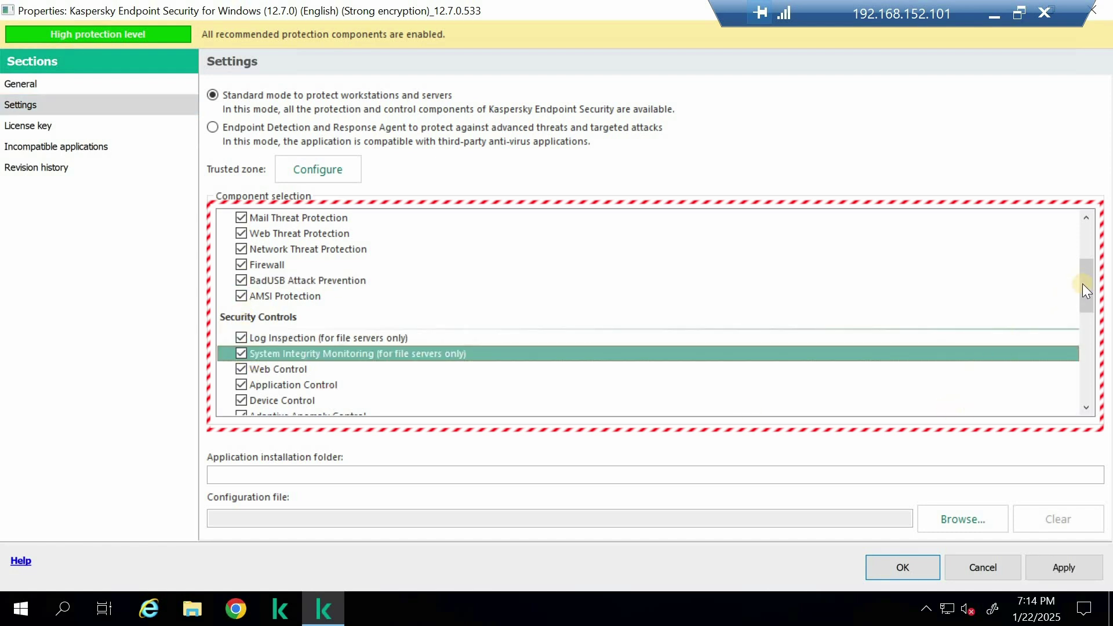
Enable File Level Encryption, Full Disk Encryption, BitLocker Management and Endpoint Detection and Response Optimum, and apply the component selection
left_click_drag(1087, 286, 1090, 371)
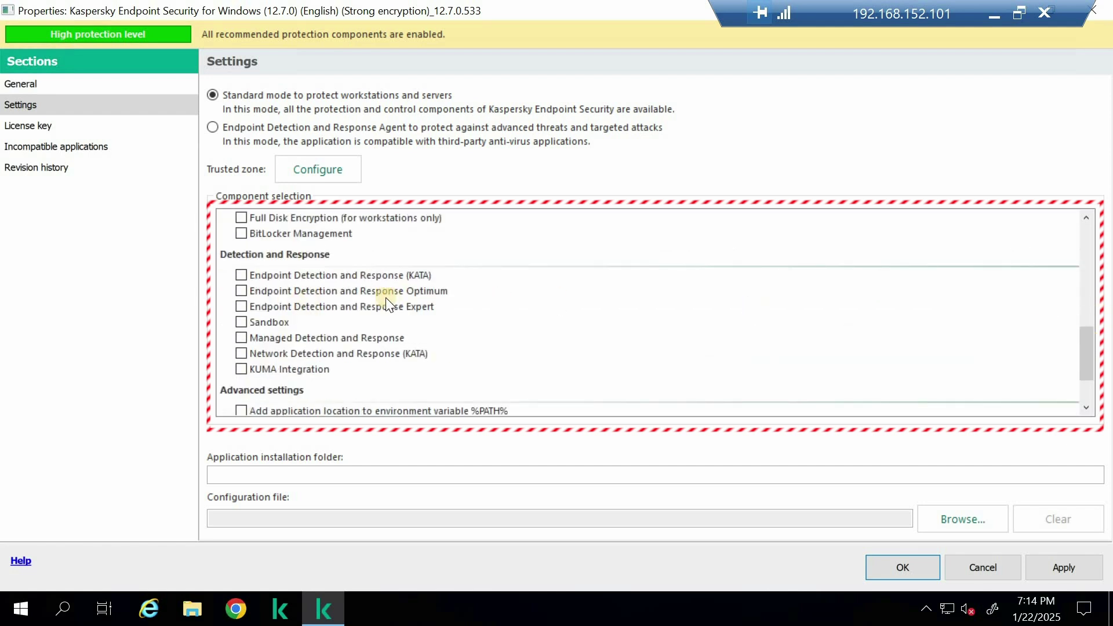
scroll(638, 313, "up", 1)
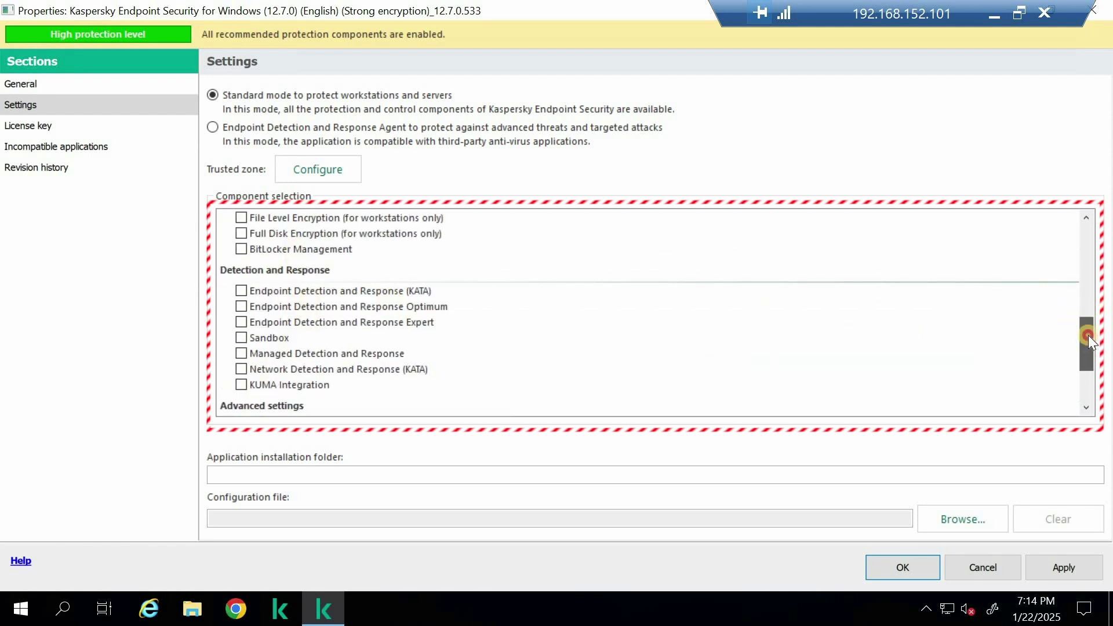
left_click_drag(1088, 335, 1088, 328)
left_click(241, 260)
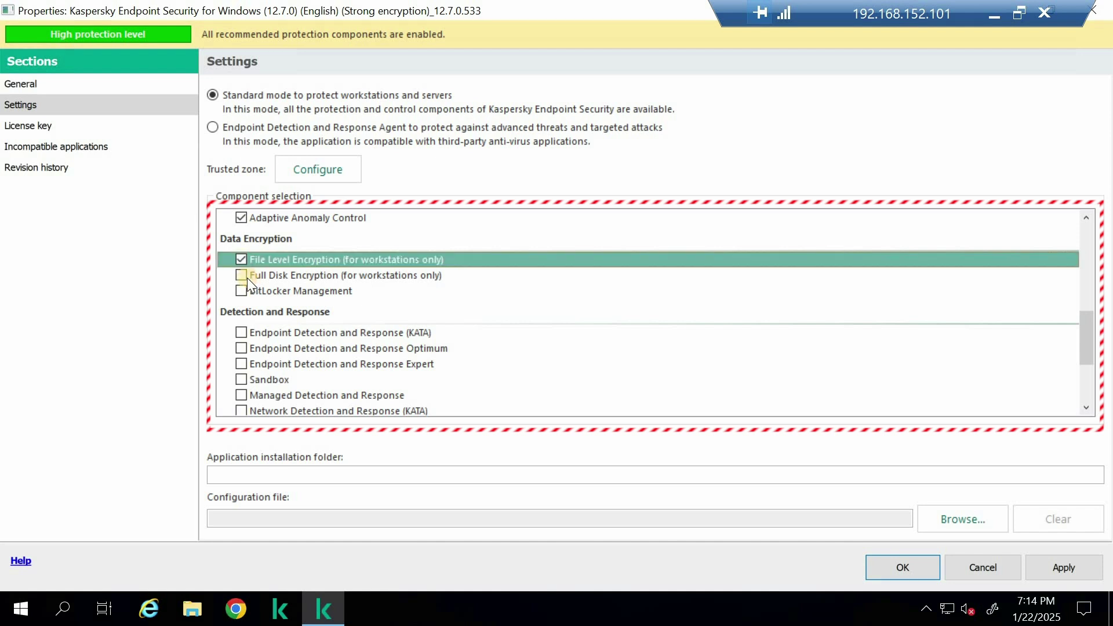
left_click(242, 275)
left_click(242, 292)
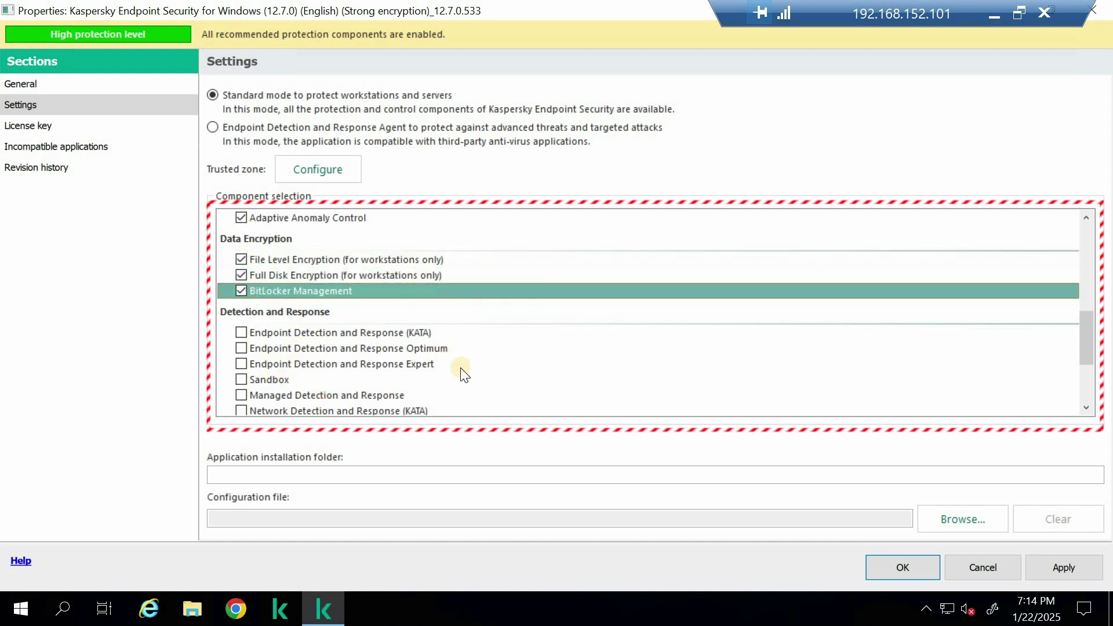
left_click(242, 349)
left_click_drag(1086, 321, 1090, 374)
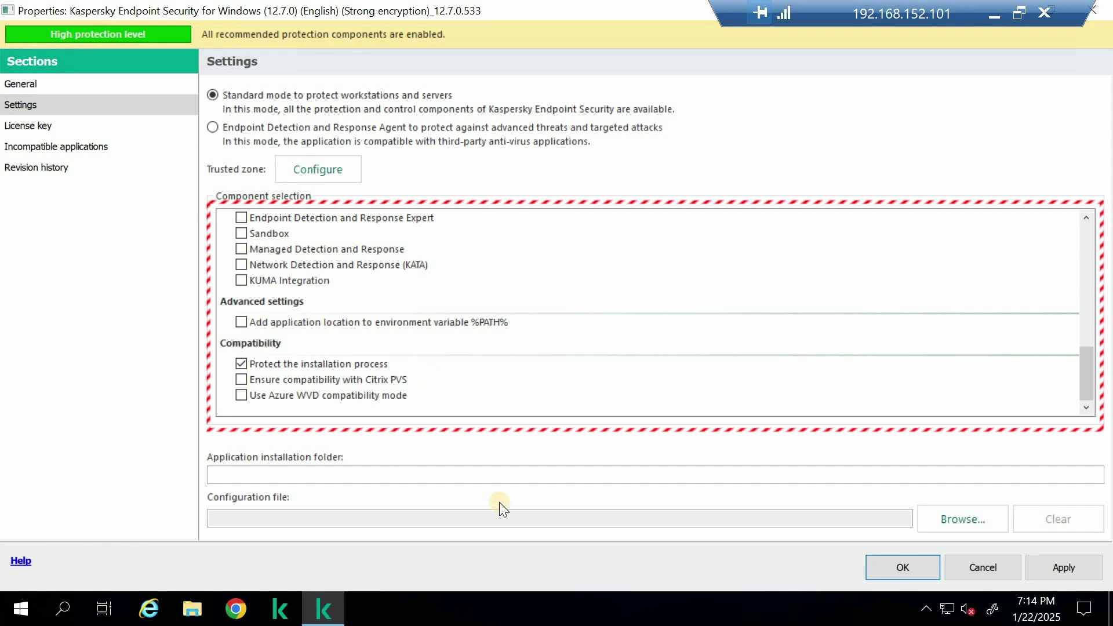
left_click(1074, 564)
scroll(367, 270, "up", 10)
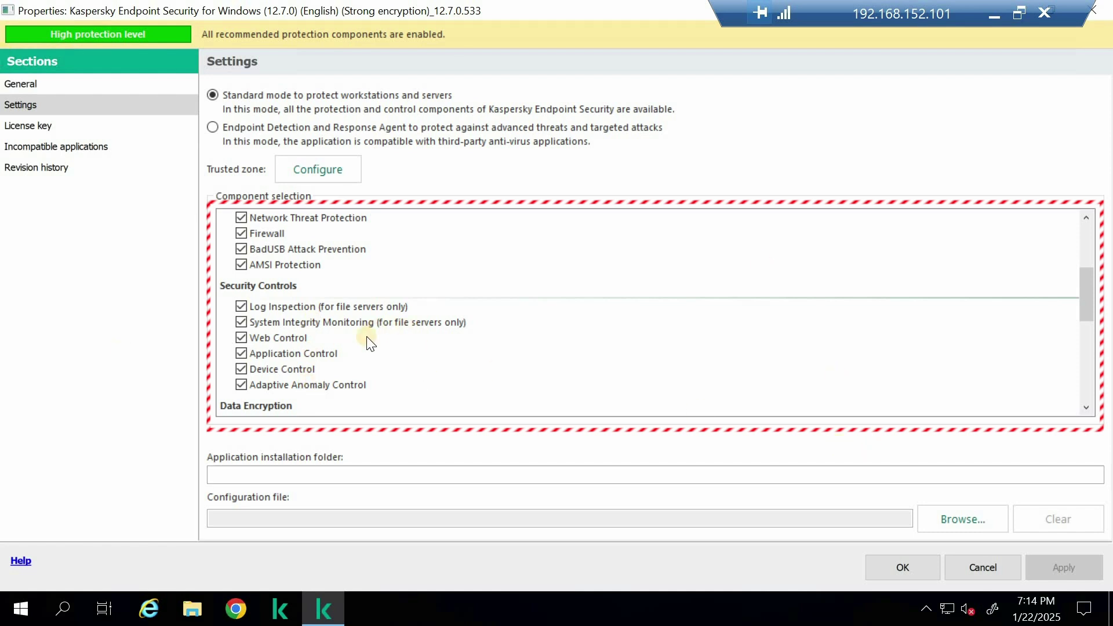
Check the available license keys for the Endpoint Security package and close the list without adding one
left_click(63, 127)
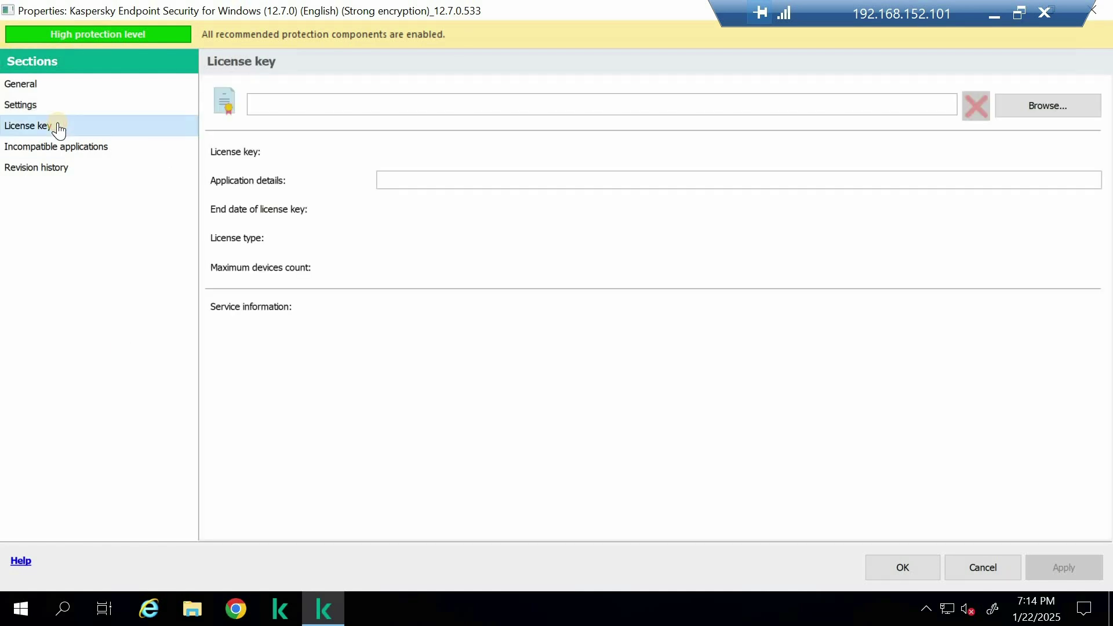
left_click(1038, 107)
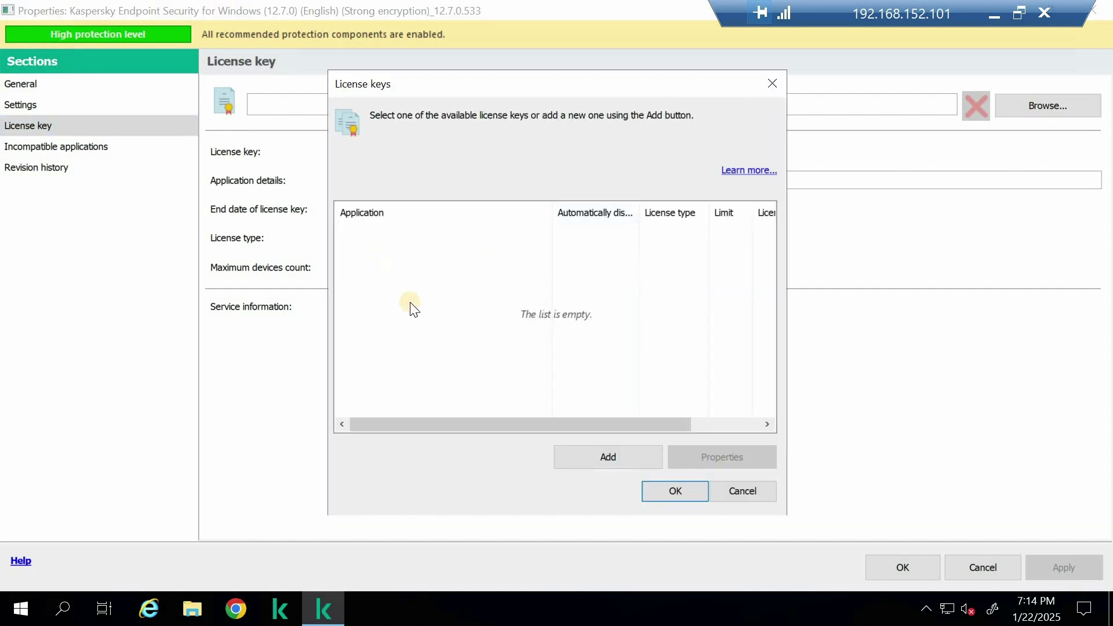
left_click(747, 490)
Review the Endpoint Security package's Incompatible applications, Revision history and General sections, and close its properties
left_click(38, 150)
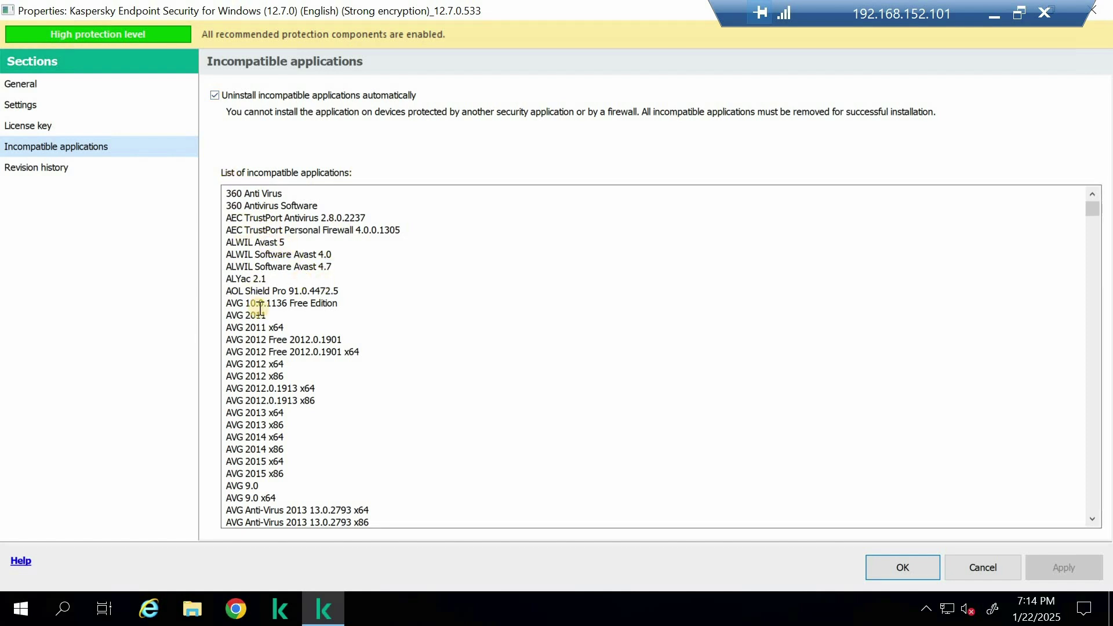
scroll(255, 418, "down", 4)
scroll(269, 392, "down", 9)
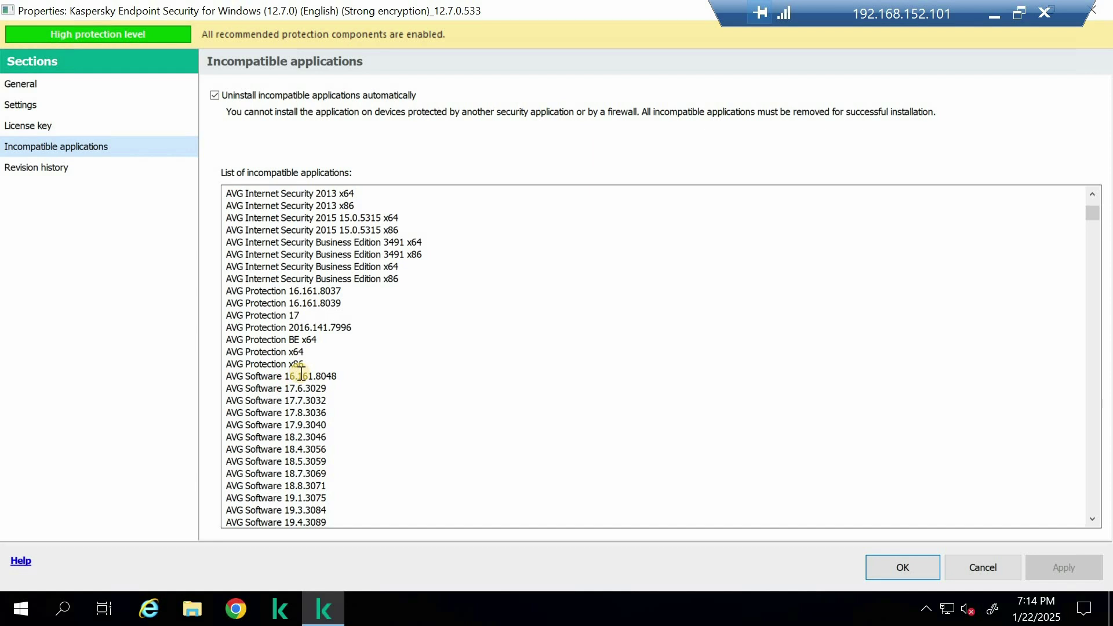
scroll(301, 371, "down", 3)
scroll(258, 289, "up", 16)
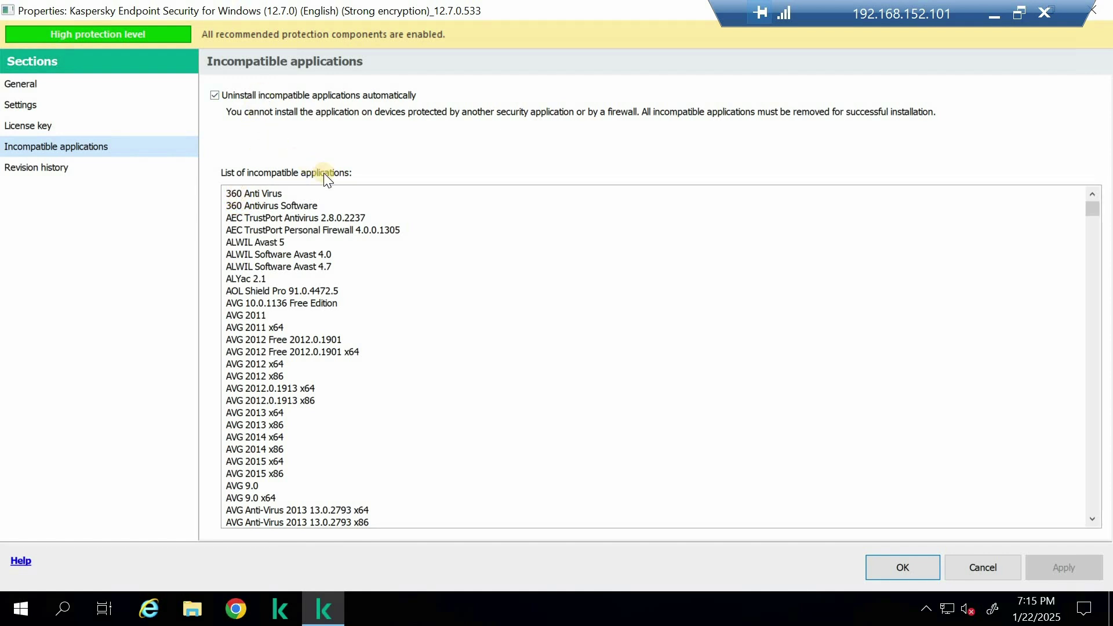
left_click(58, 171)
left_click(35, 90)
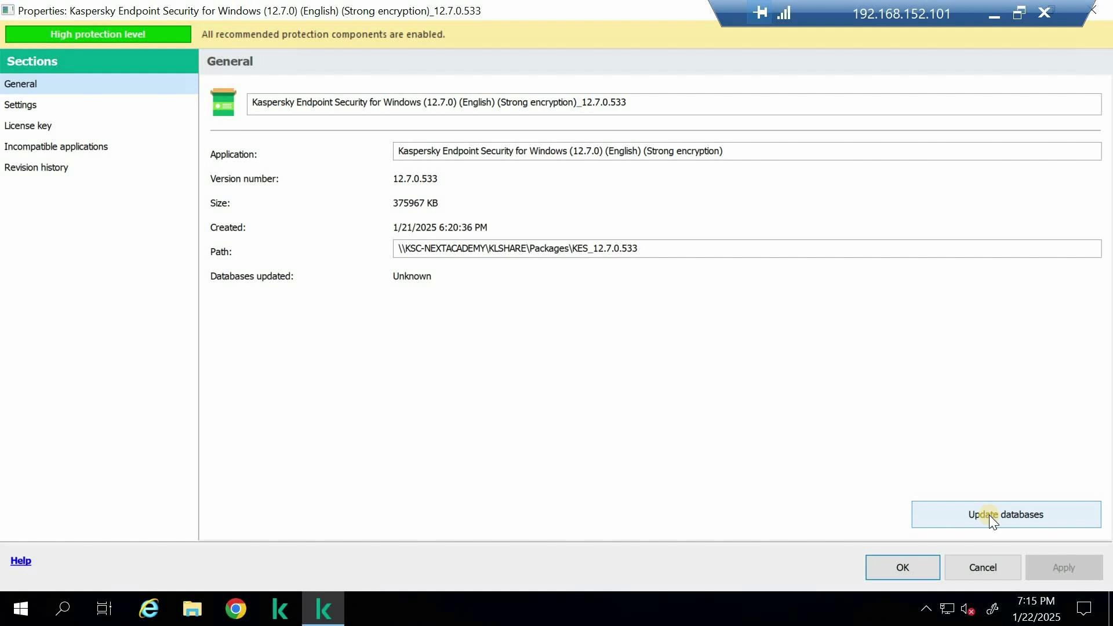
left_click(898, 567)
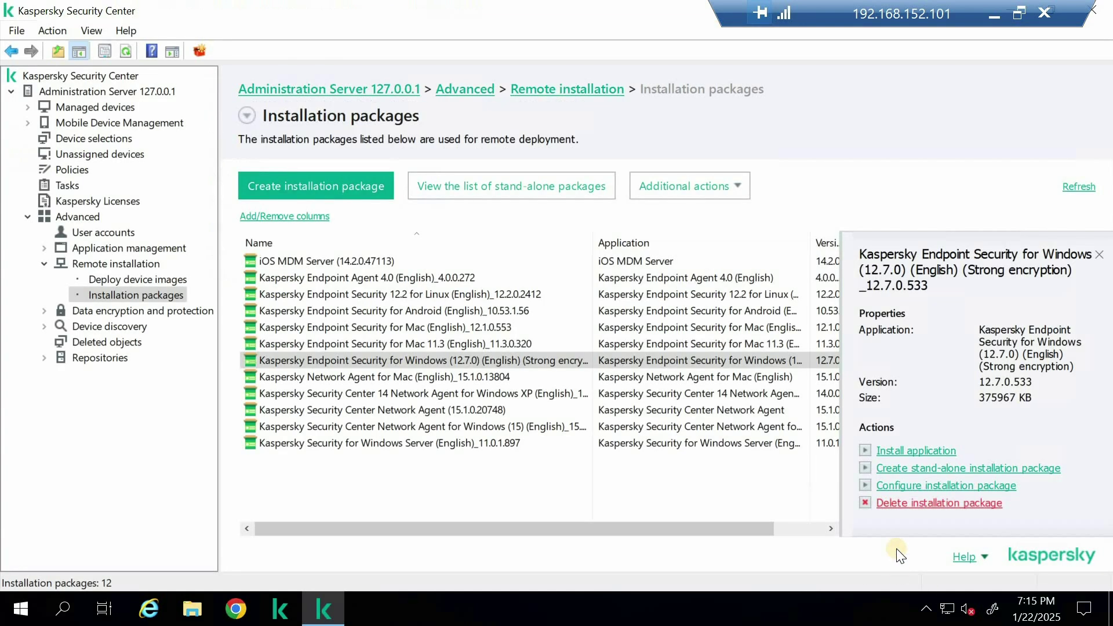
Try to update the databases in the Kaspersky Endpoint Security for Windows (12.7.0) installation package
right_click(310, 360)
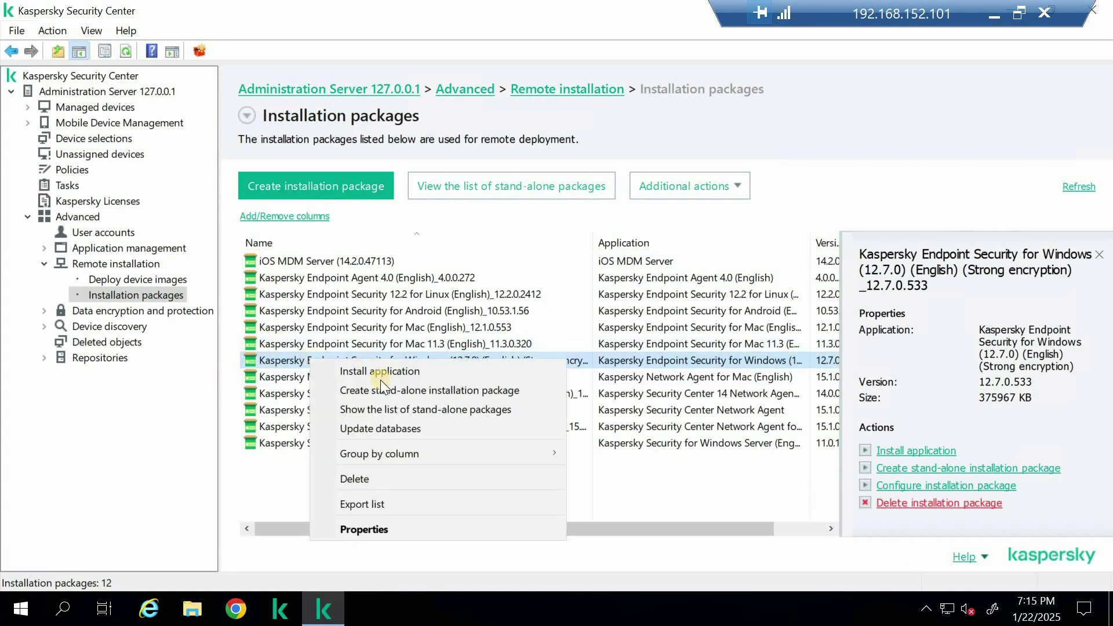
left_click(387, 429)
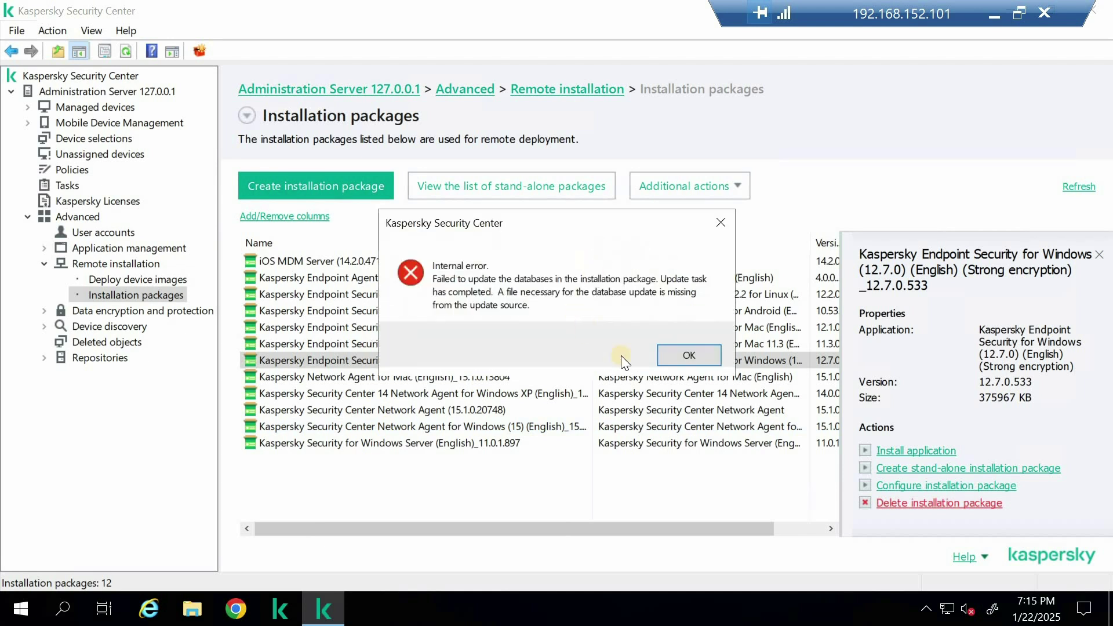
left_click(686, 365)
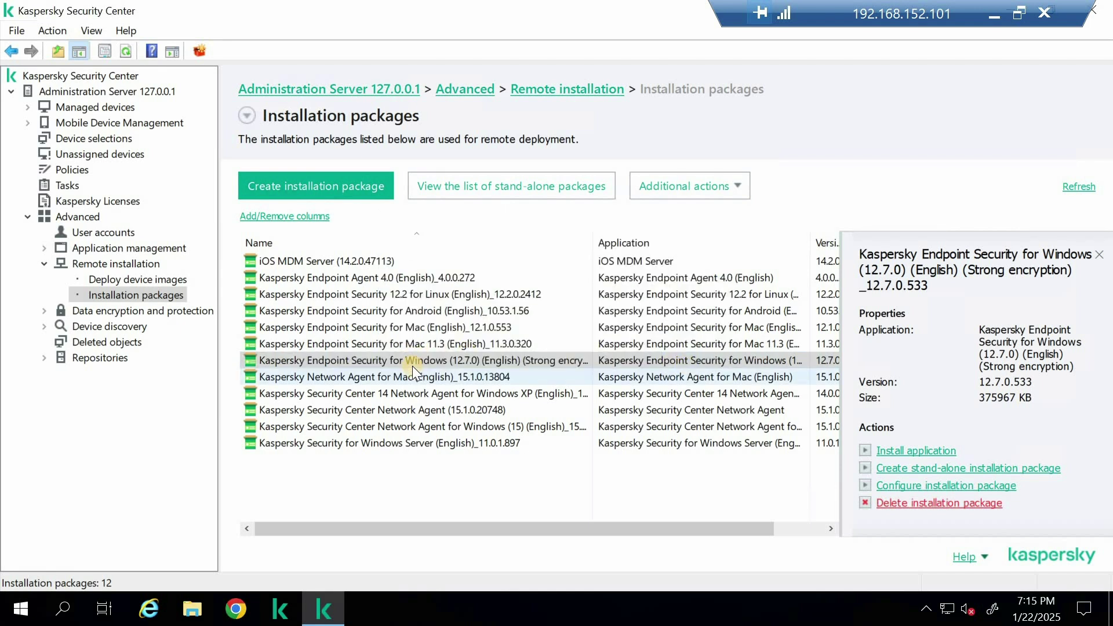
Generate a stand-alone installation package from the Kaspersky Endpoint Security for Windows (12.7.0) package without installing Network Agent together with it
right_click(412, 366)
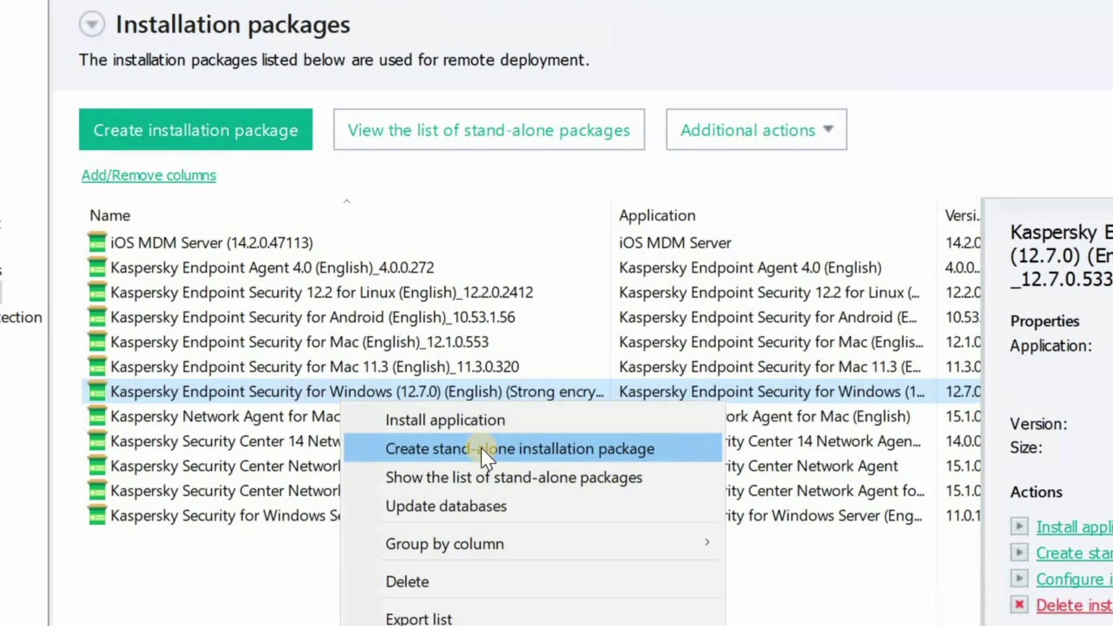
left_click(482, 449)
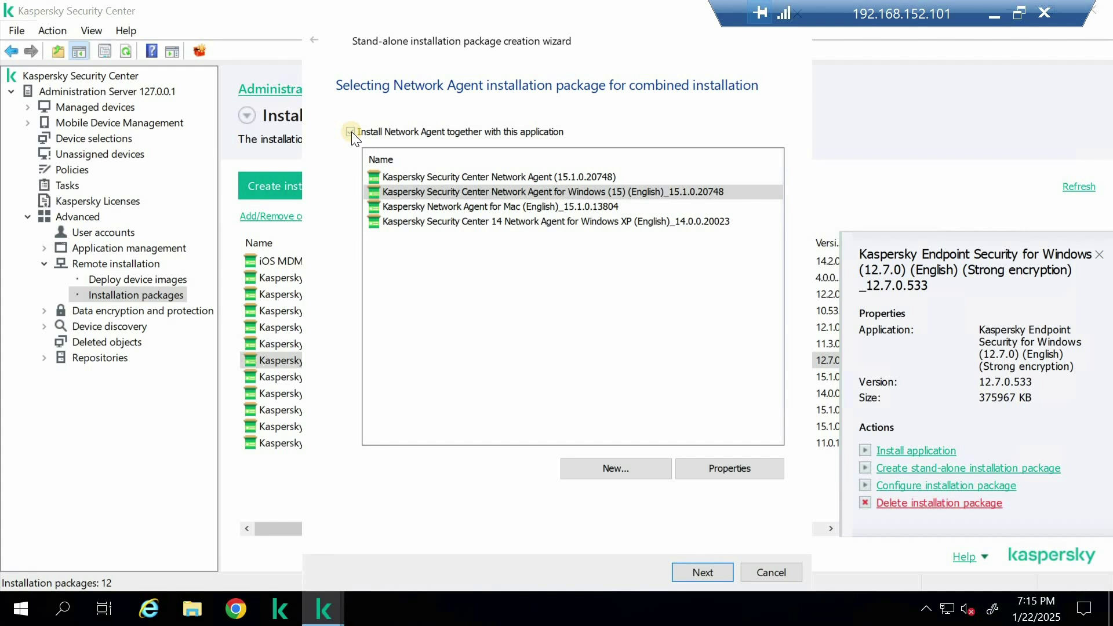
left_click(351, 132)
left_click(349, 132)
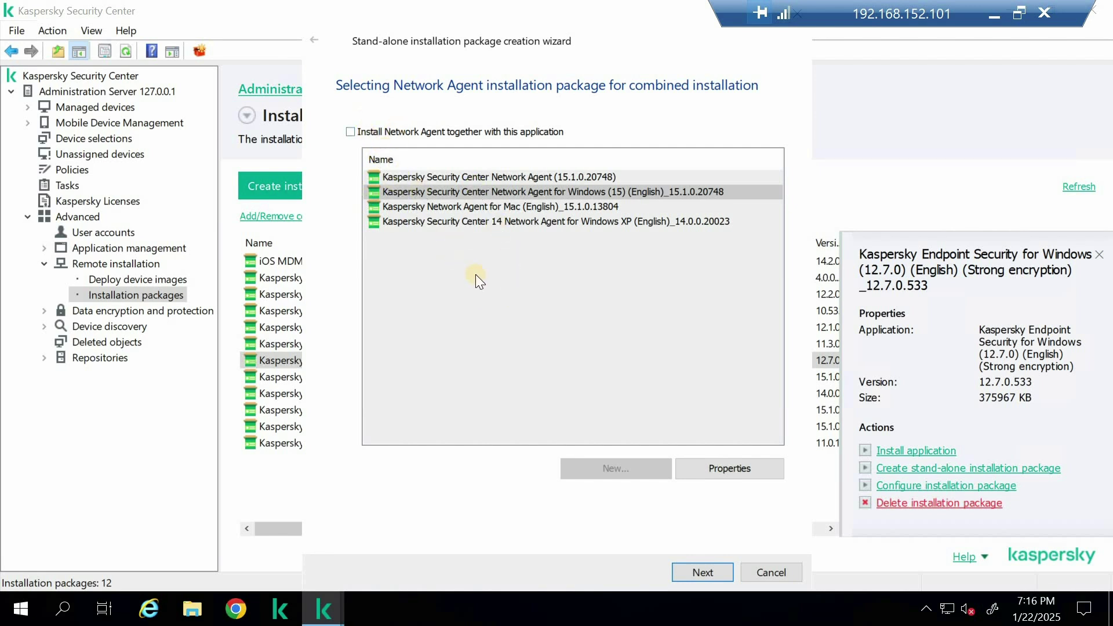
left_click(692, 573)
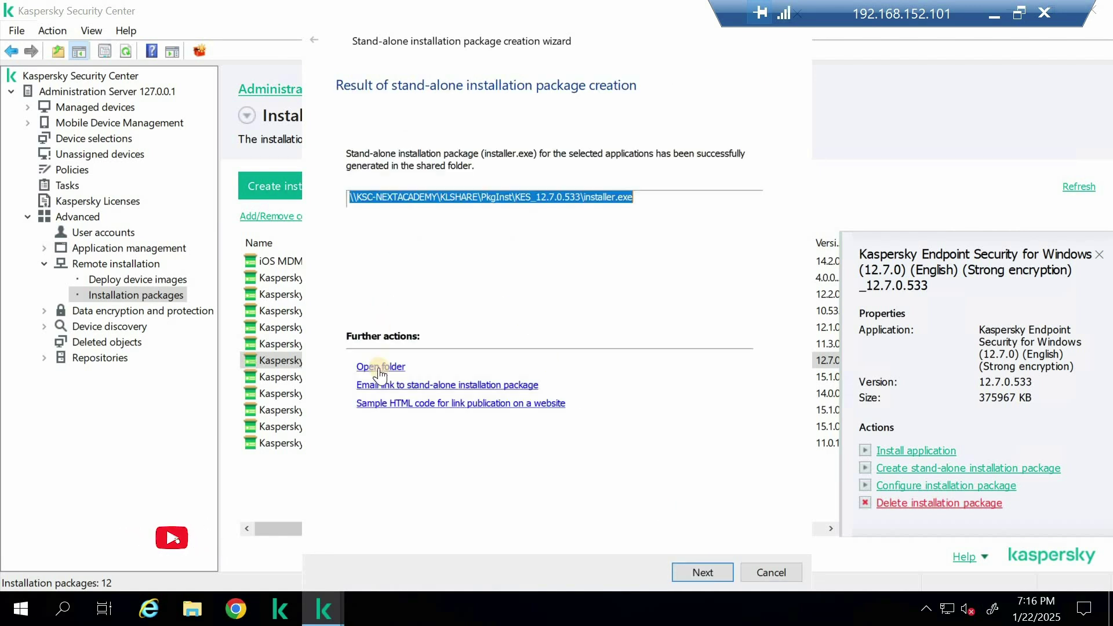
Open the generated Endpoint Security installer's folder and browse up through PkgInst, with its KES and NetAgent folders, to klshare
left_click(380, 366)
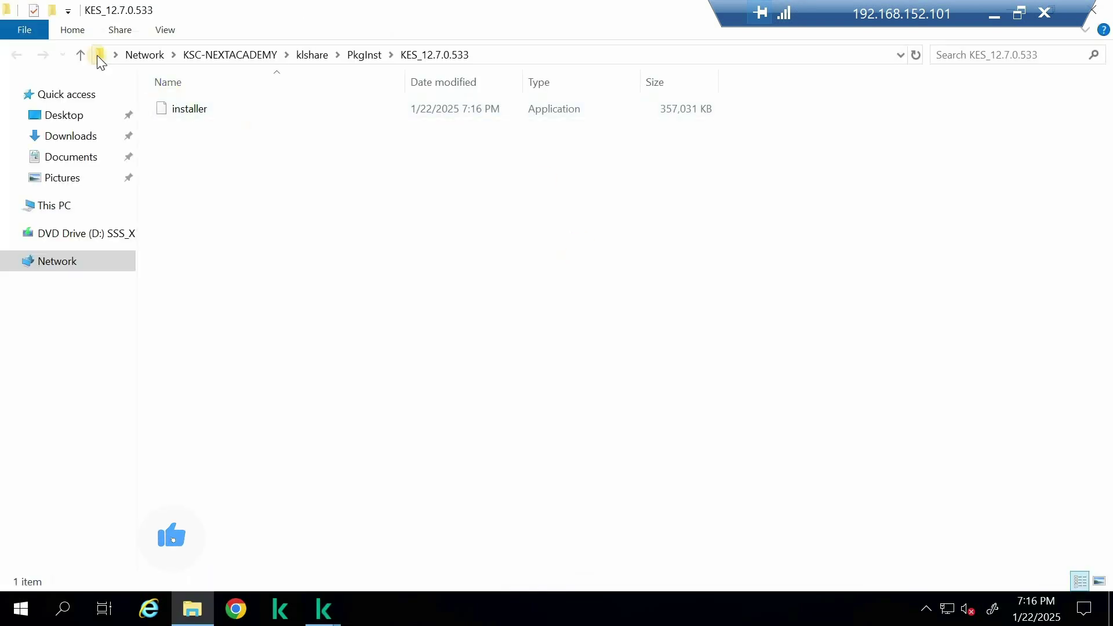
left_click(85, 54)
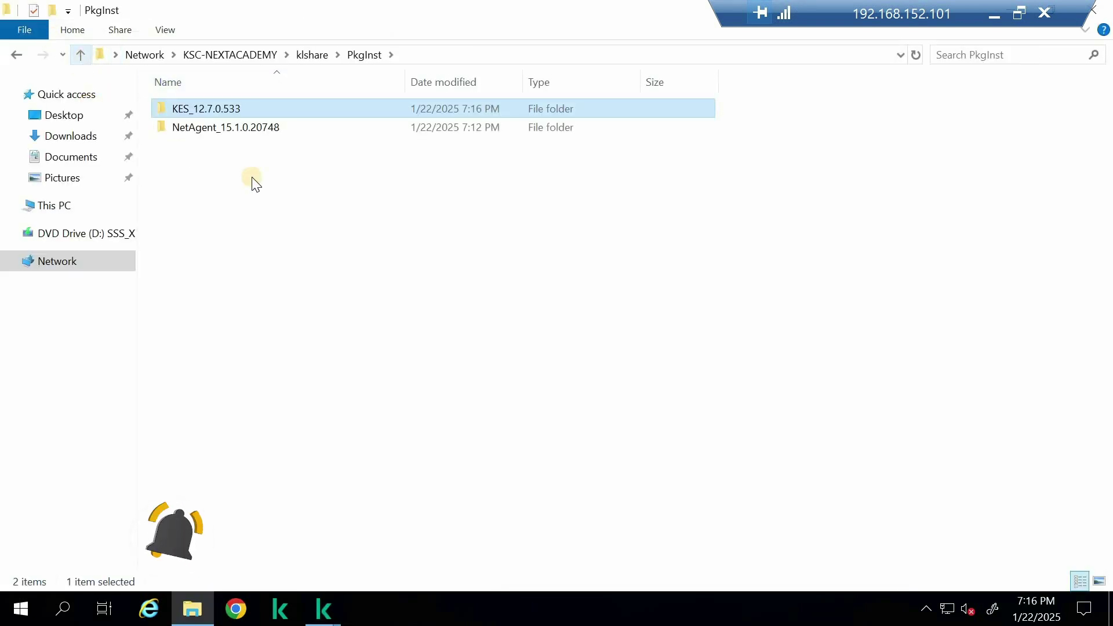
left_click(286, 162)
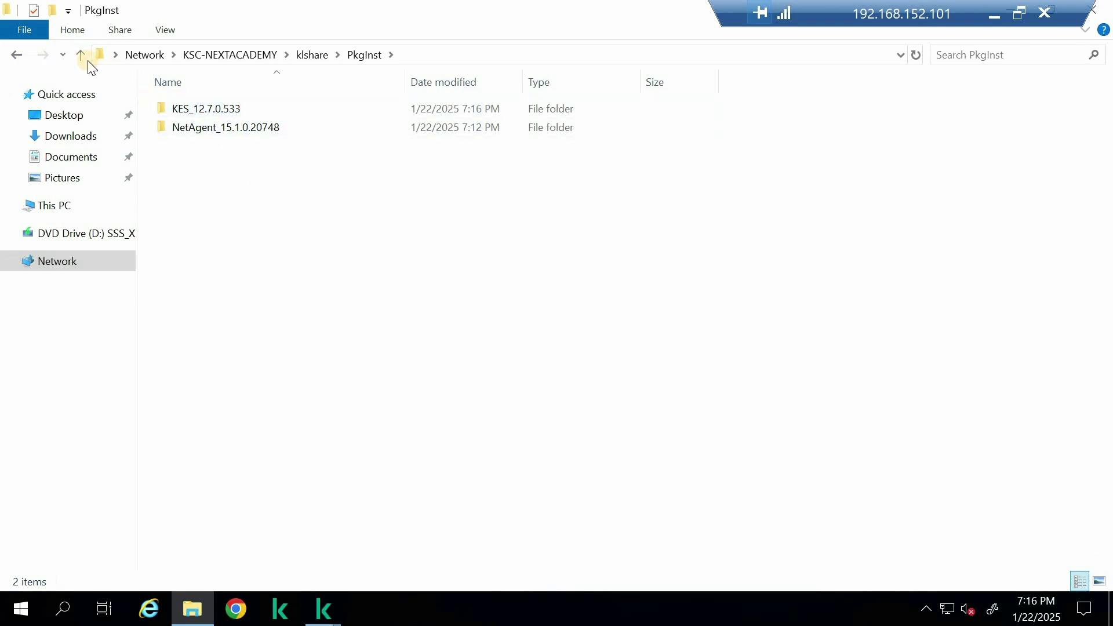
left_click(218, 108)
left_click(200, 125)
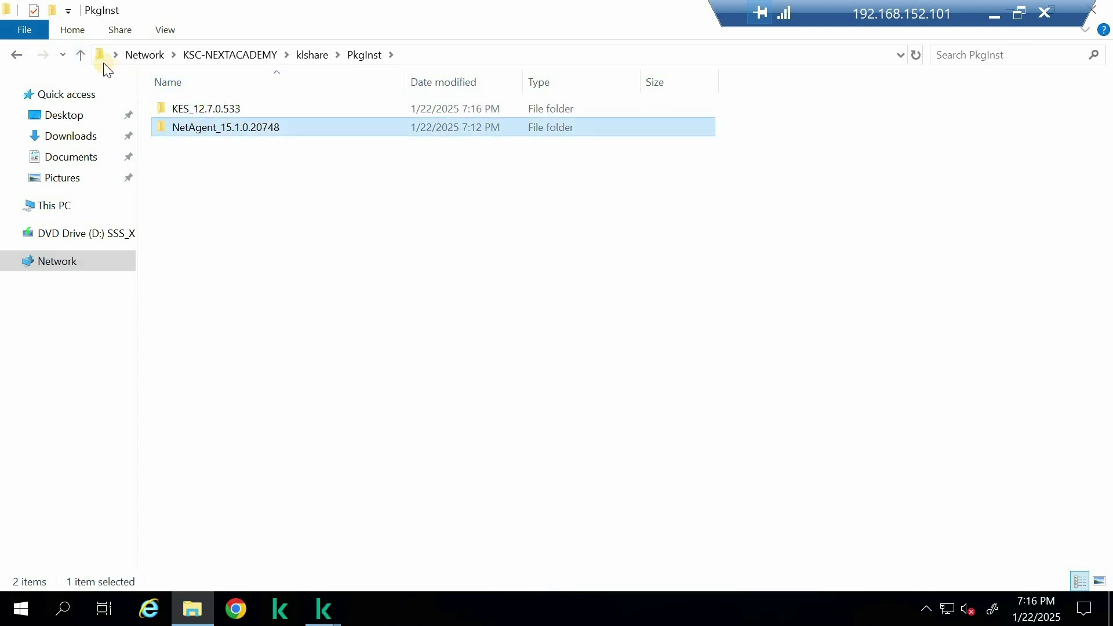
left_click(81, 54)
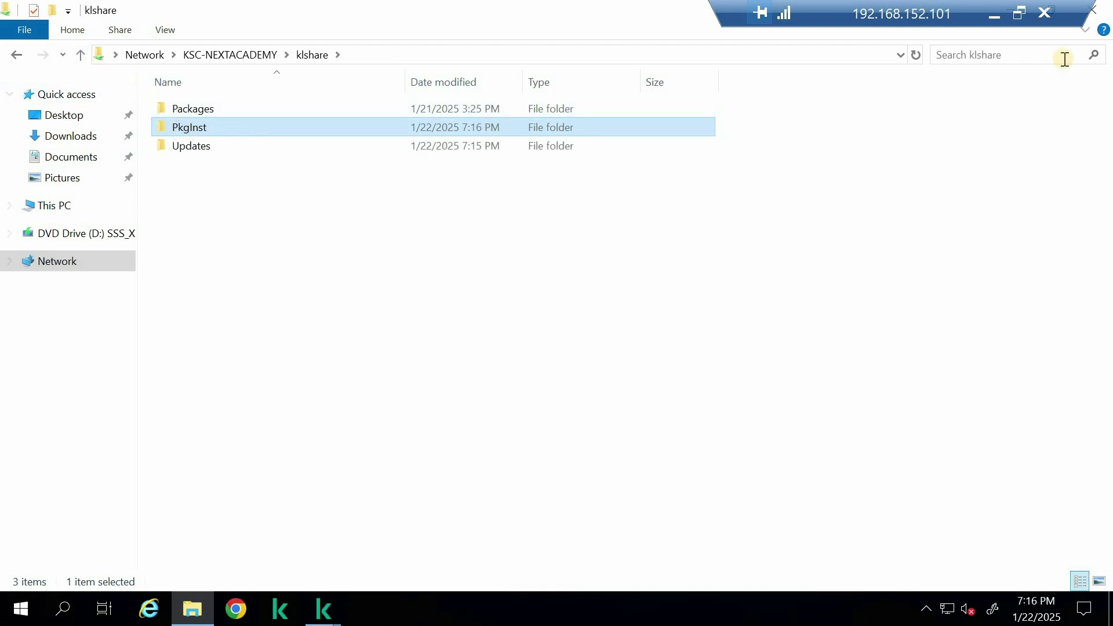
Restore the klshare folder window from full screen, and shift and narrow the remote desktop connection bar
double_click(504, 16)
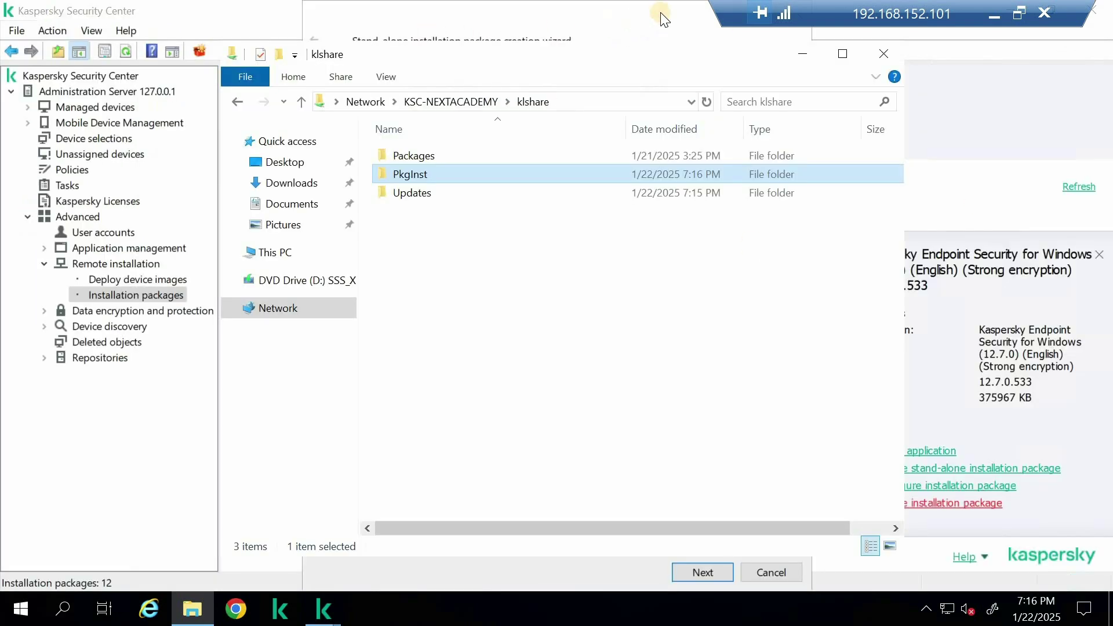
left_click_drag(711, 7, 744, 8)
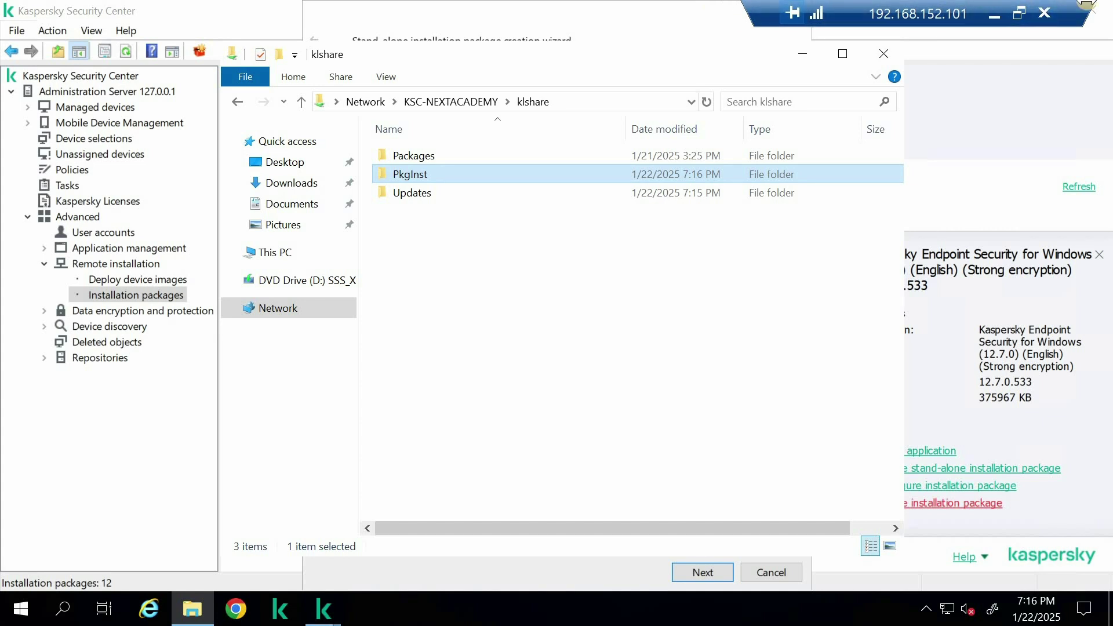
left_click_drag(1085, 5, 1025, 8)
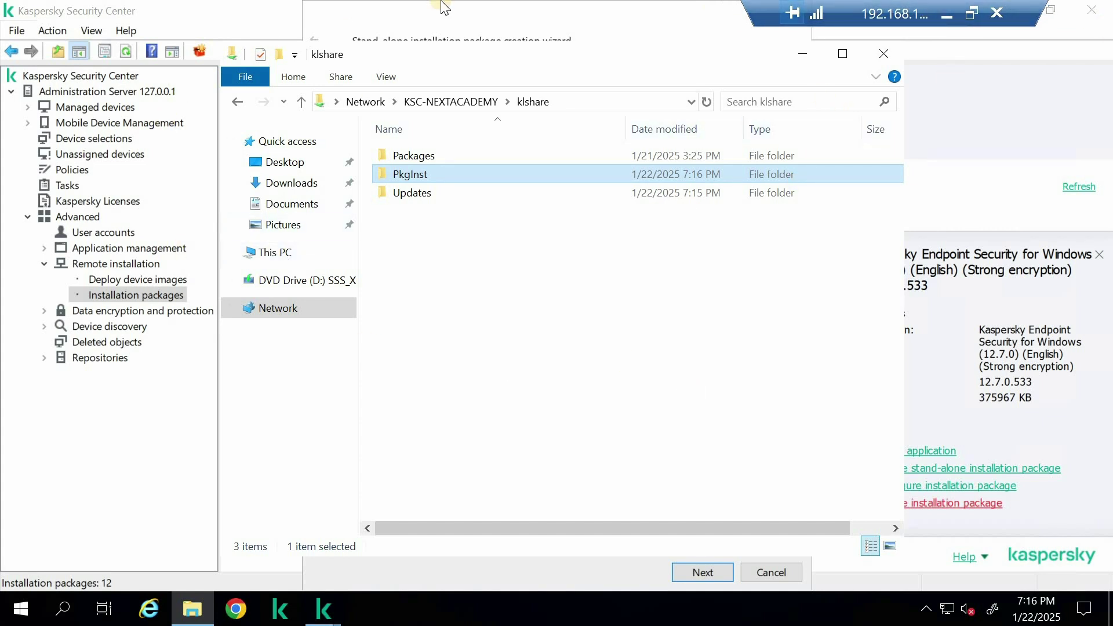
Return to the stand-alone installation package creation wizard and finish it for the Endpoint Security package
left_click(439, 20)
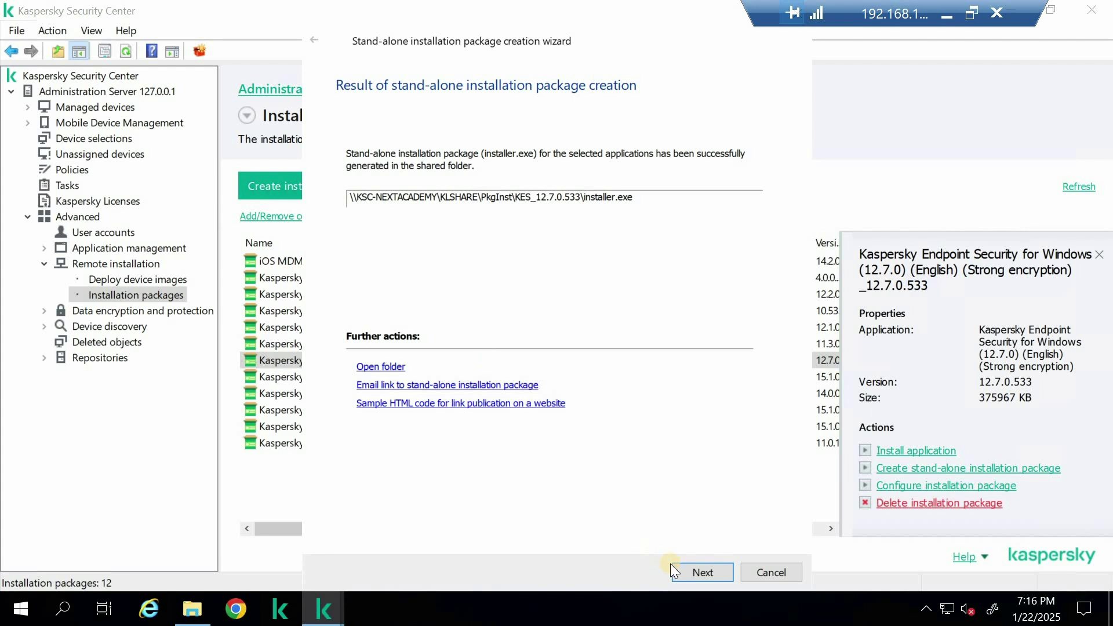
left_click(694, 575)
left_click(766, 571)
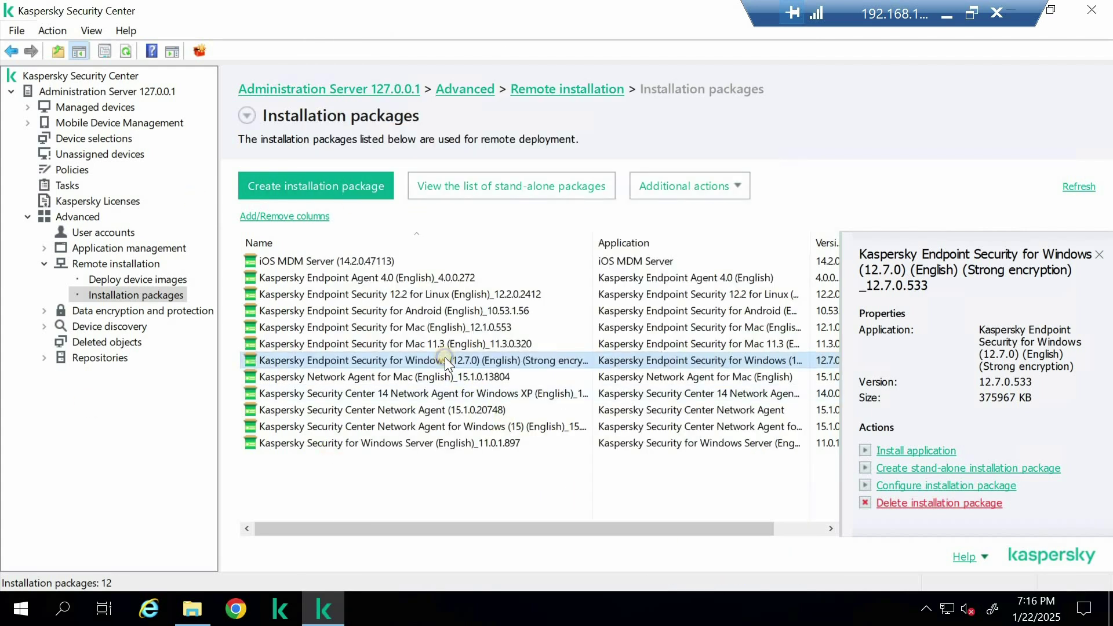
Start another stand-alone installation package from Kaspersky Endpoint Security for Windows (12.7.0), choosing to create a new one instead of rebuilding the existing one
right_click(445, 359)
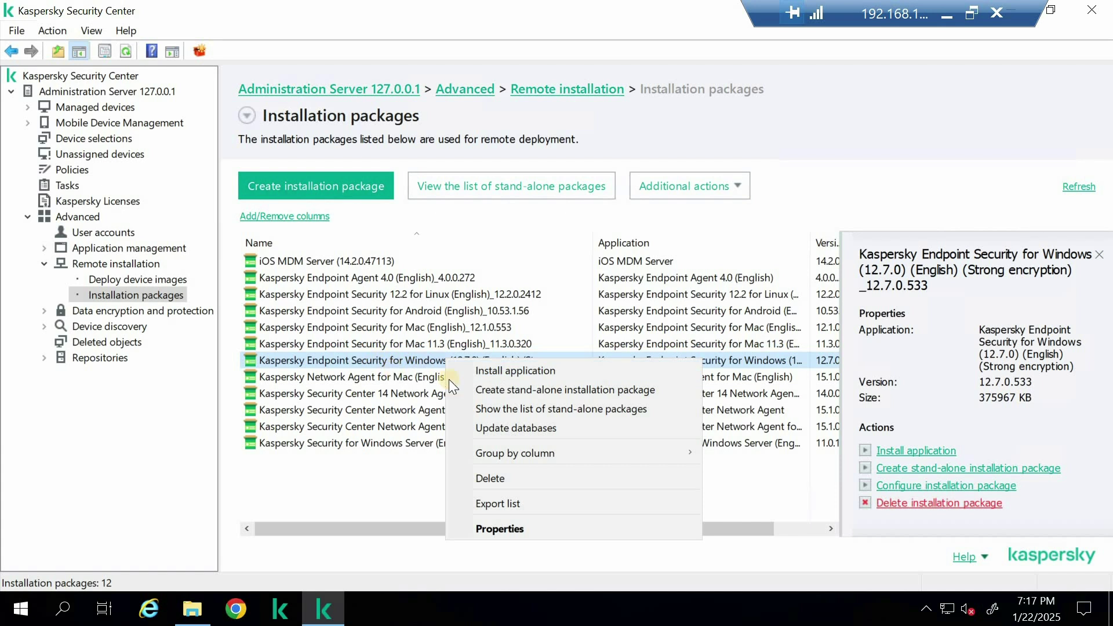
left_click(492, 389)
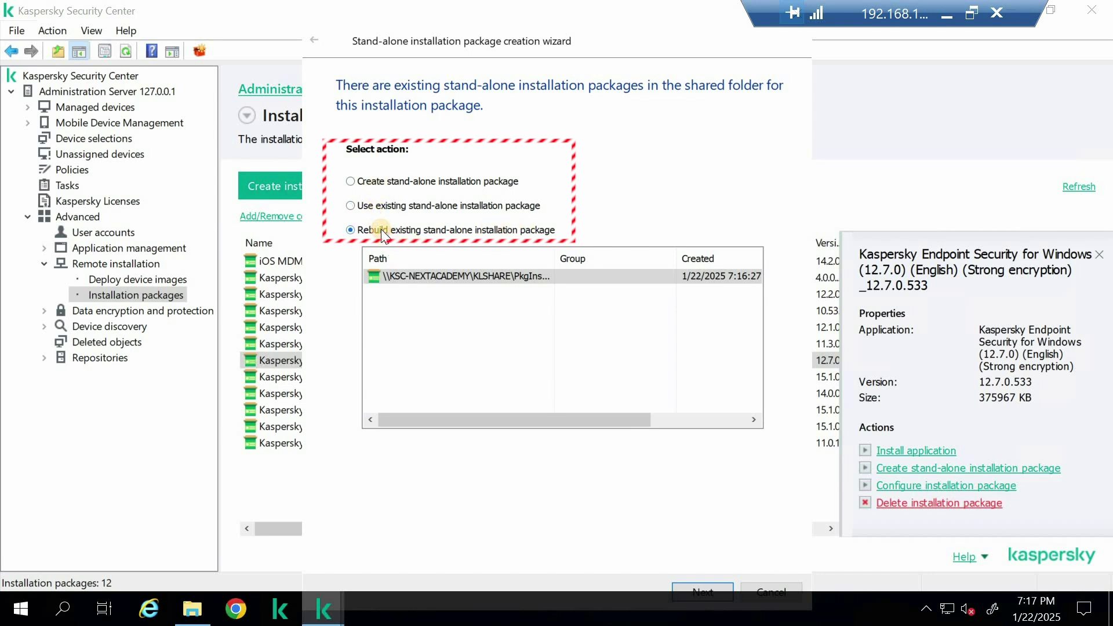
left_click(379, 181)
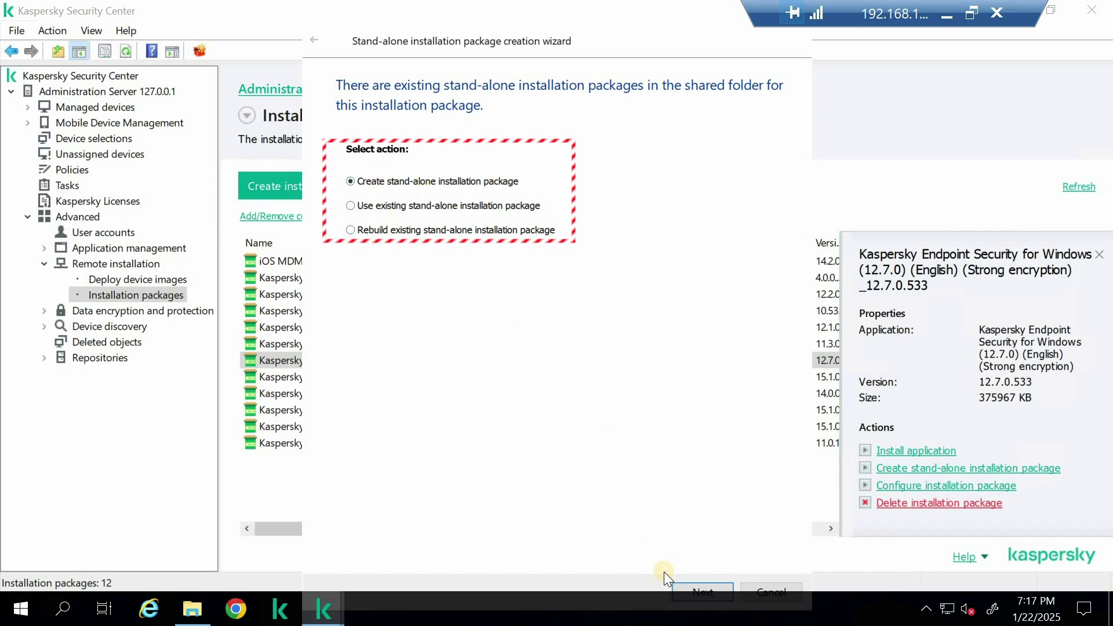
left_click(703, 591)
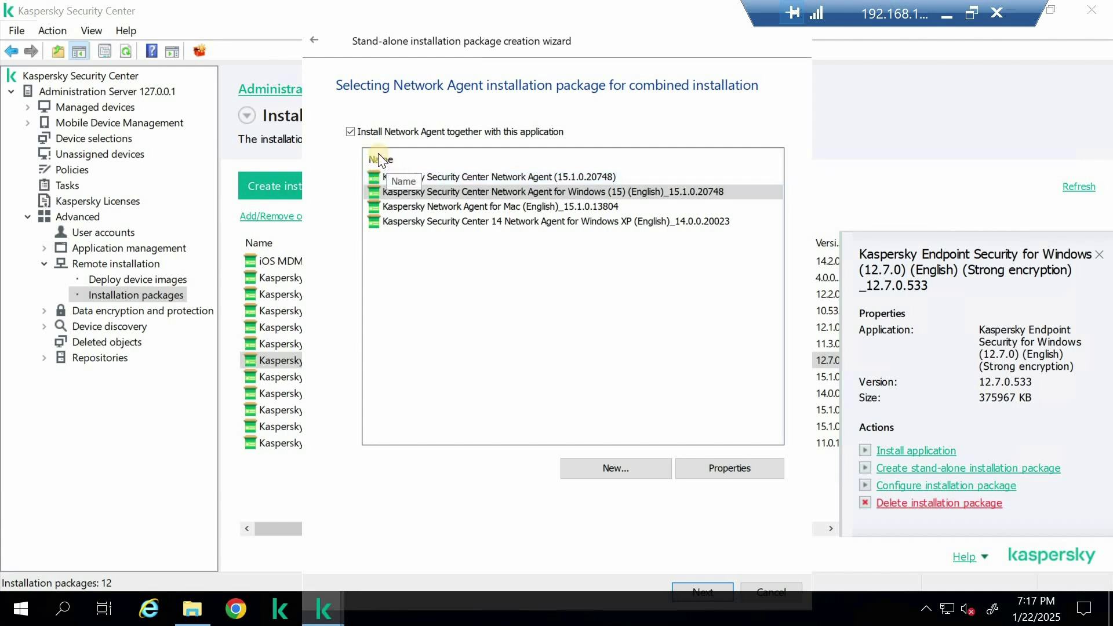
Bundle Kaspersky Security Center Network Agent for Windows (15) (English)_15.1.0.20748 and generate the package with Do not move devices selected
left_click(478, 189)
left_click(593, 221)
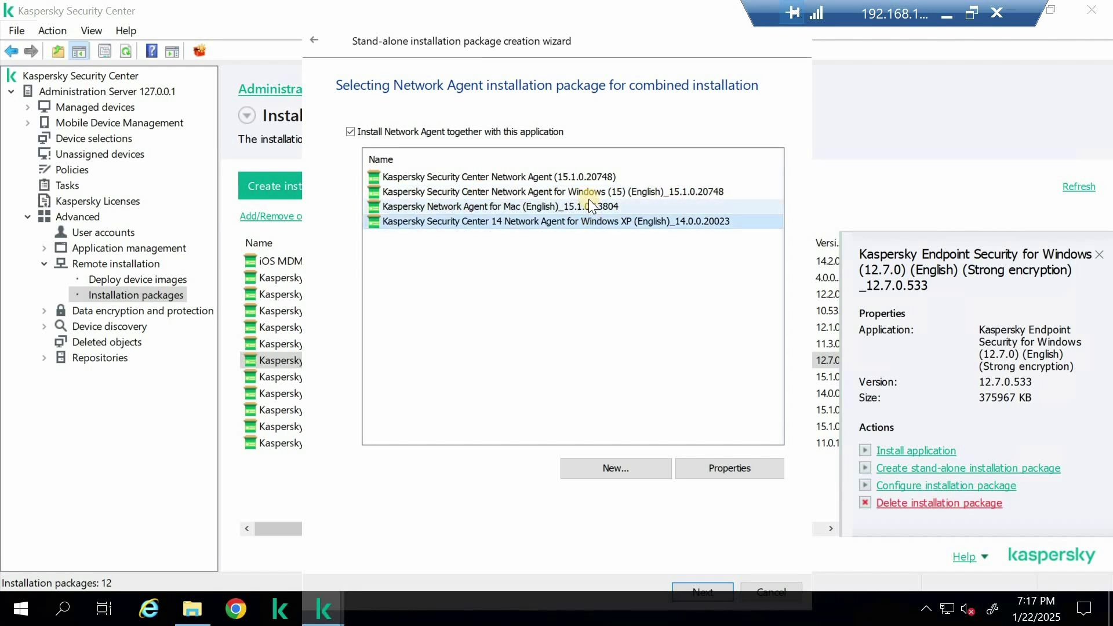
left_click(587, 191)
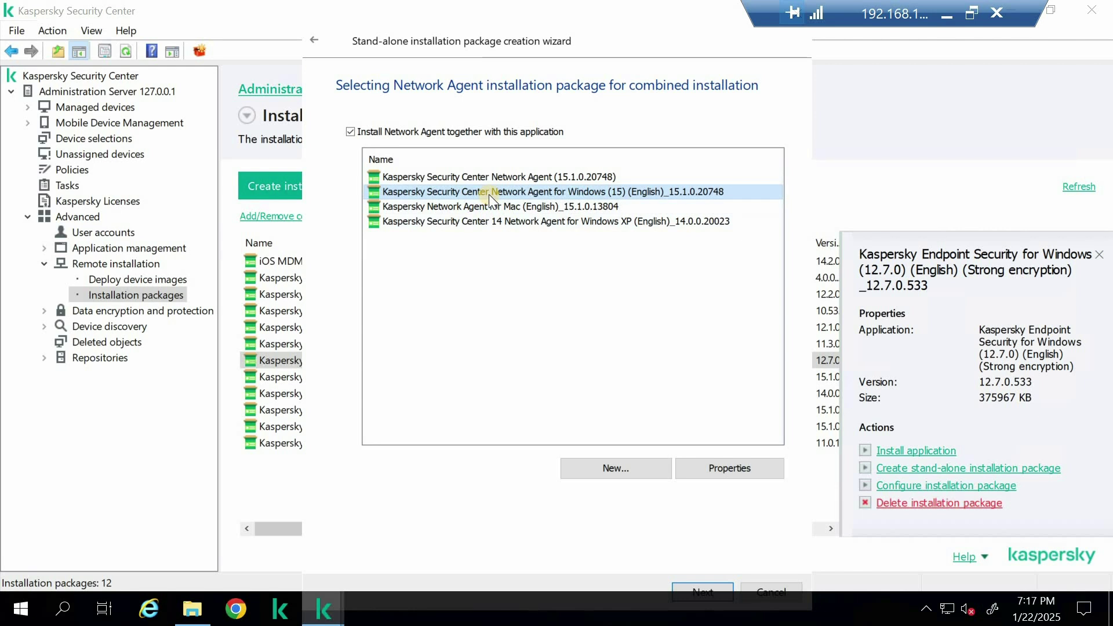
left_click(702, 589)
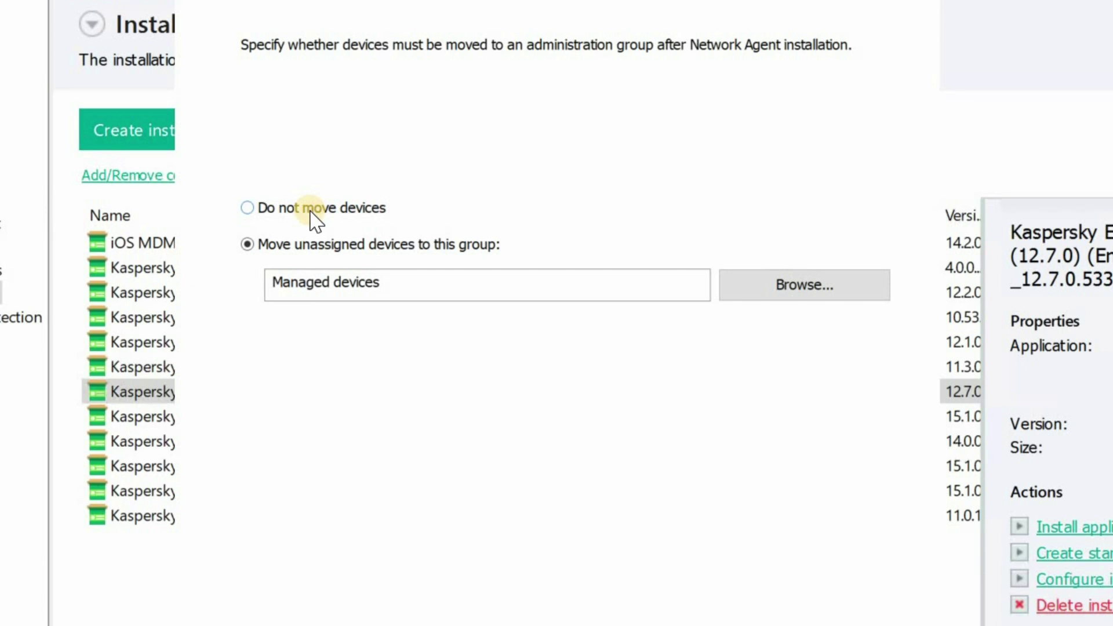
left_click(313, 209)
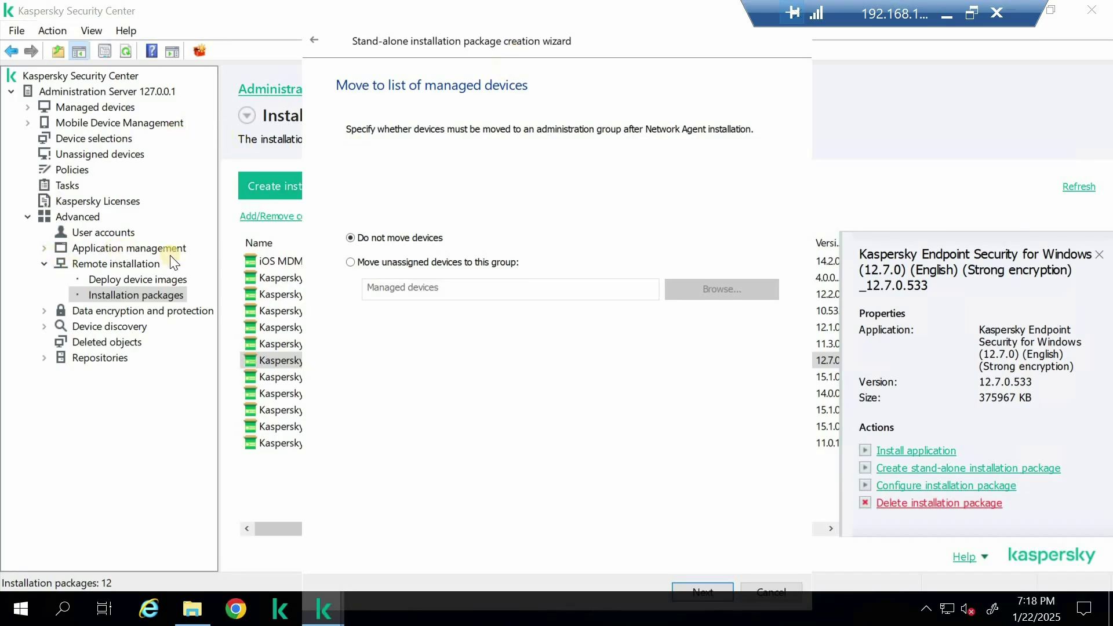
left_click(701, 590)
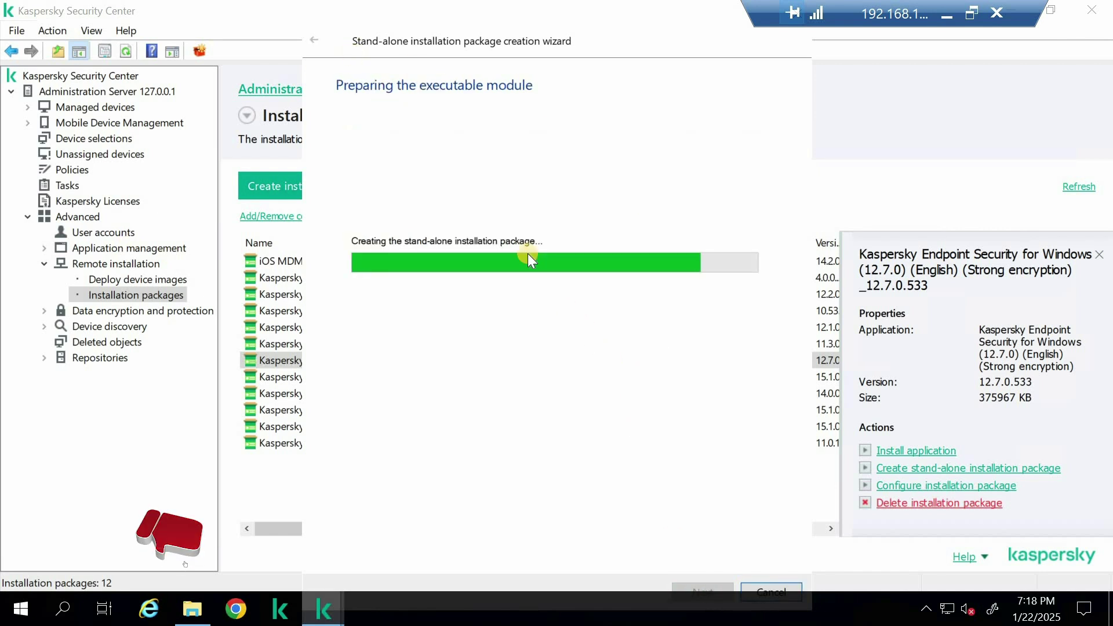
Open the combined installer's folder, compare it with the KES and NetAgent folders in PkgInst, and close the folder window
left_click(385, 367)
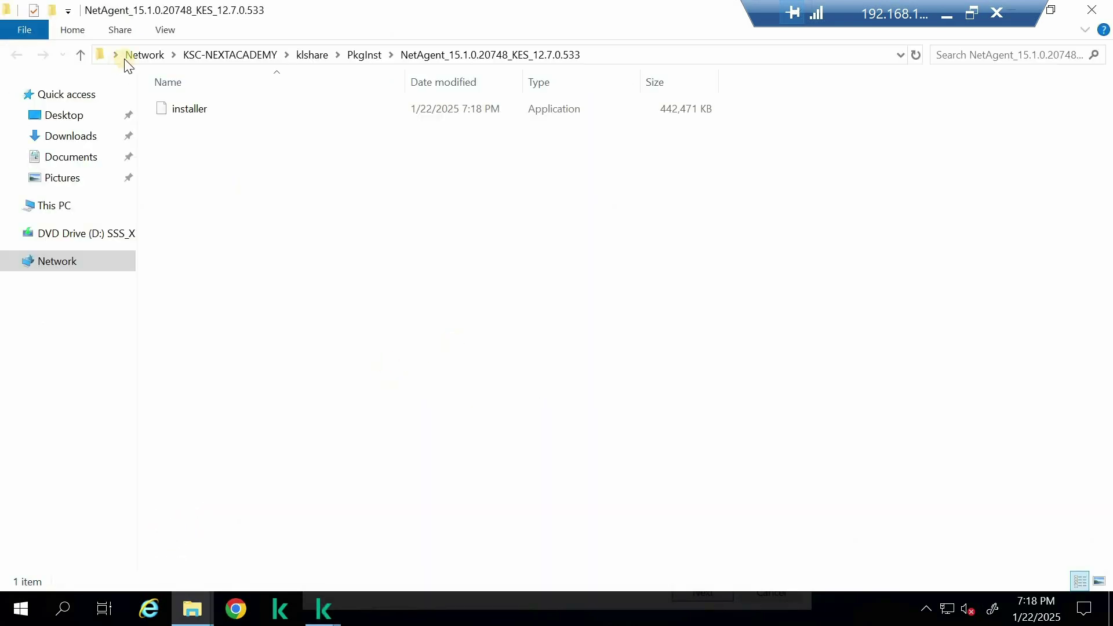
left_click(81, 52)
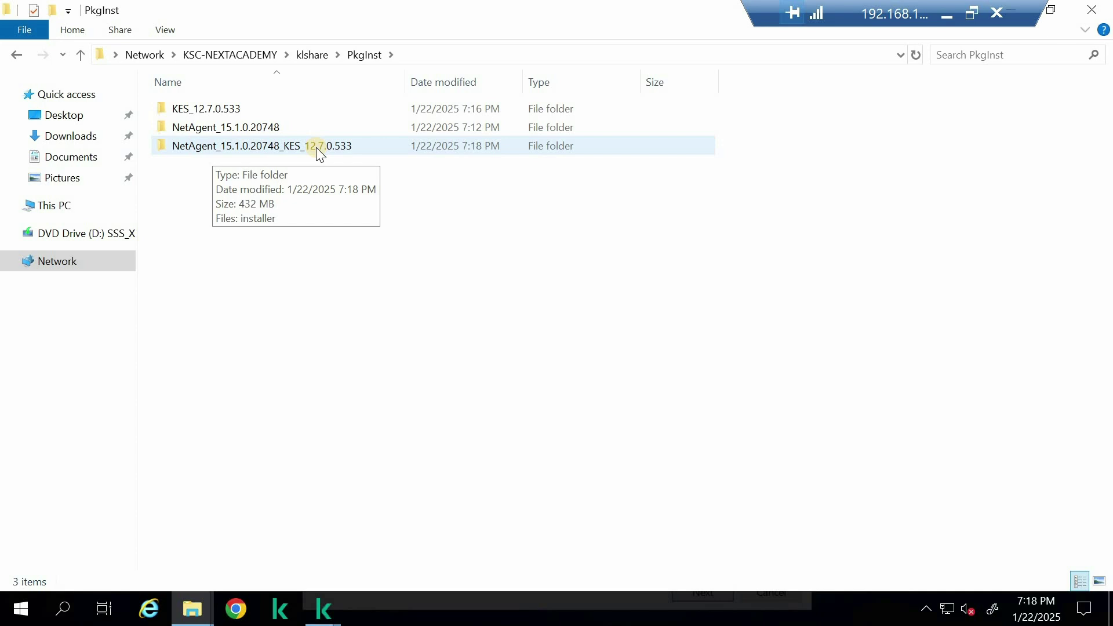
left_click(247, 108)
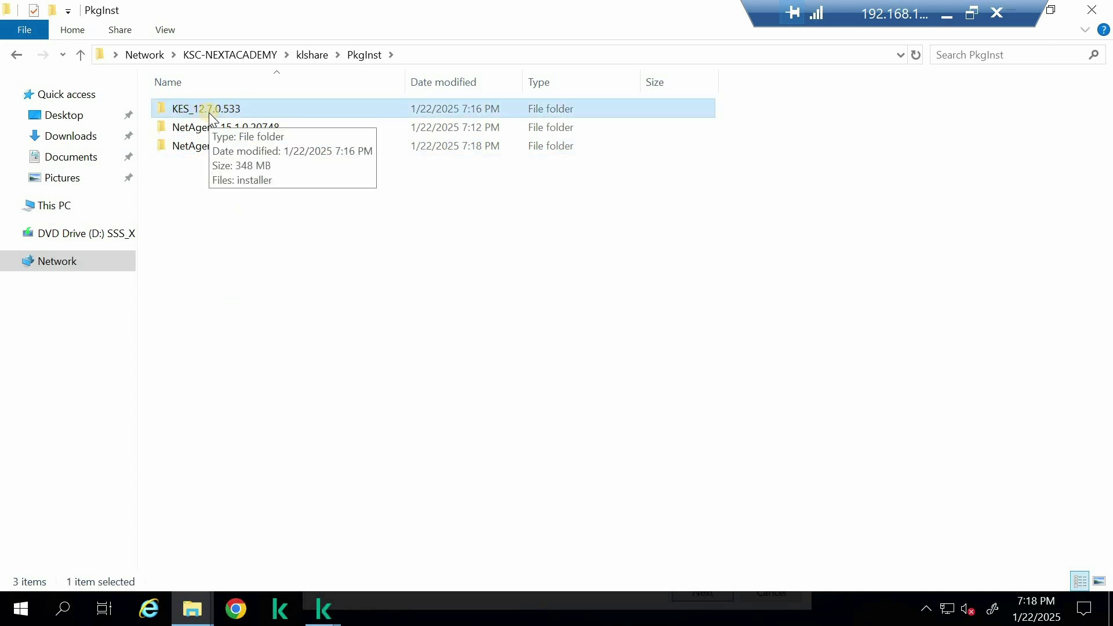
left_click(204, 131)
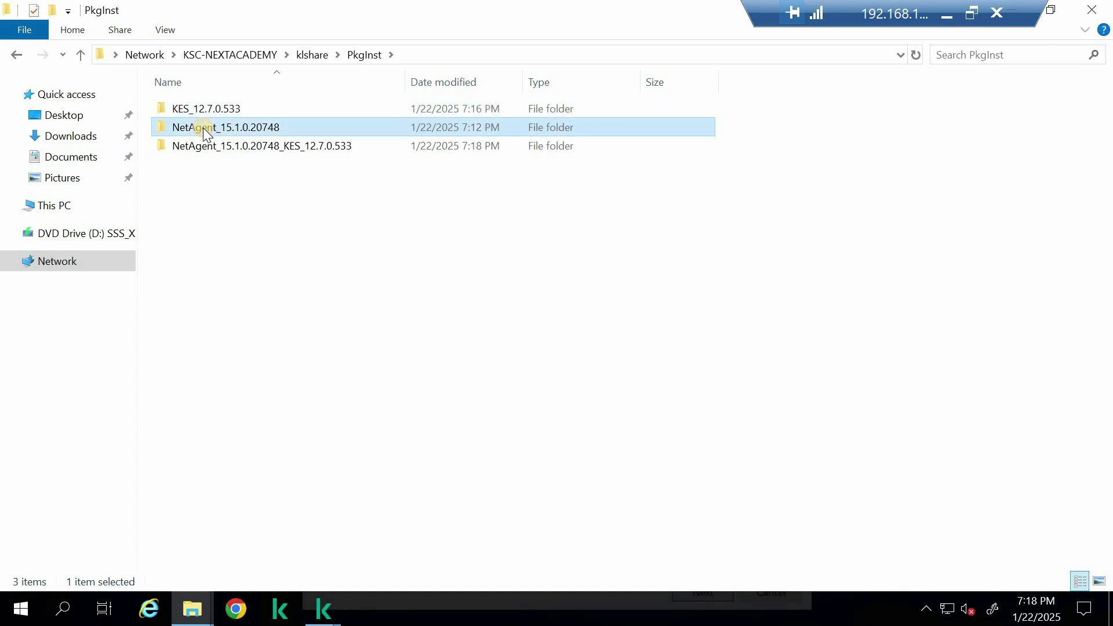
left_click(213, 150)
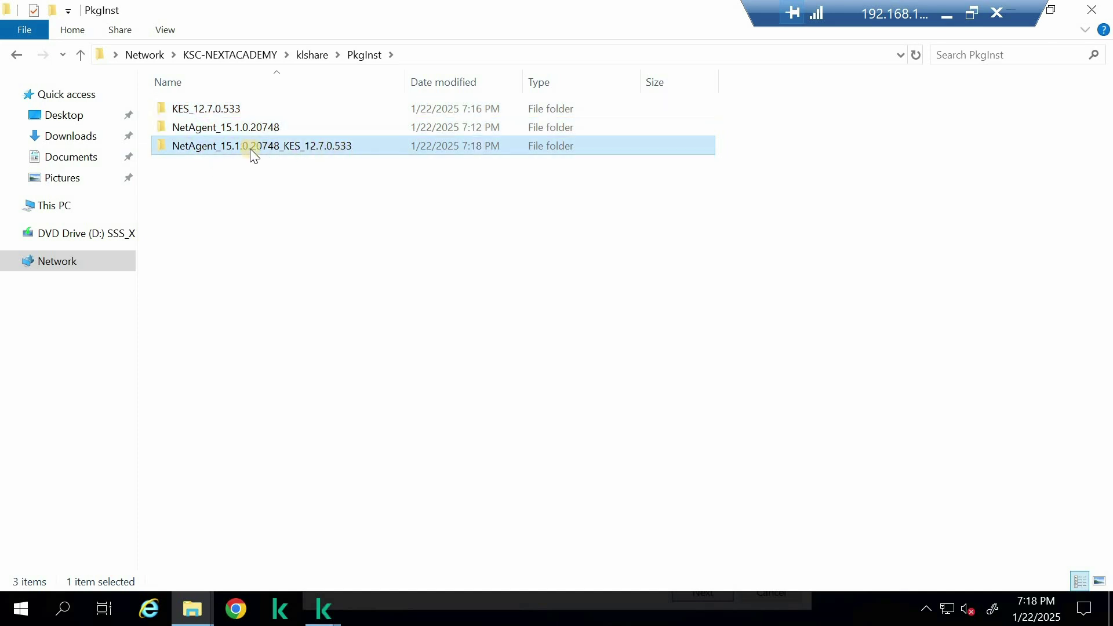
double_click(332, 145)
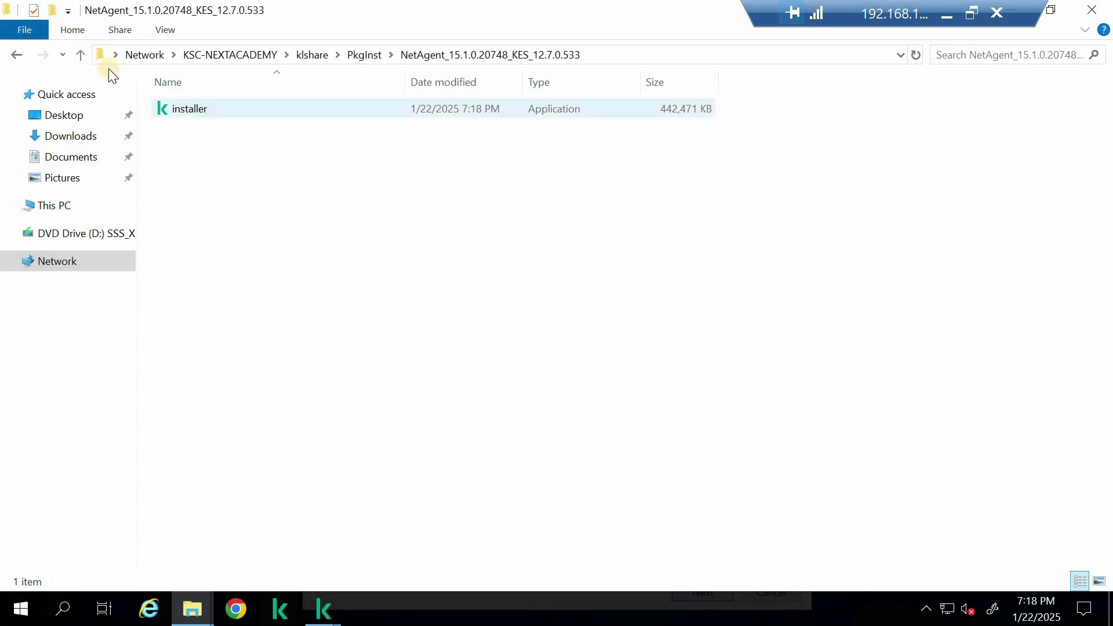
left_click(81, 56)
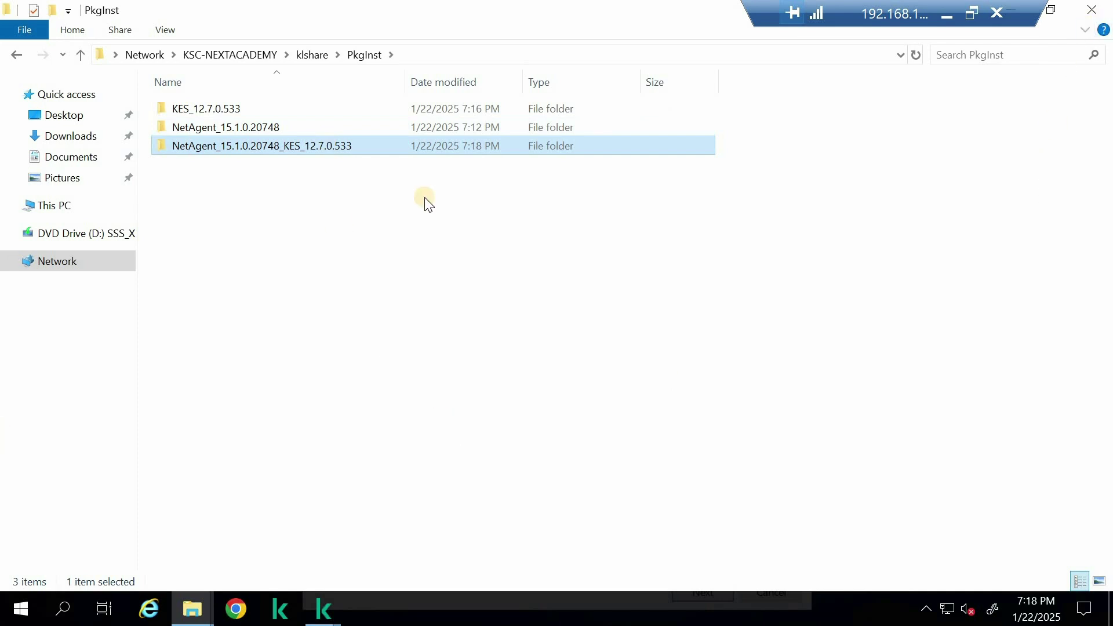
left_click(1093, 10)
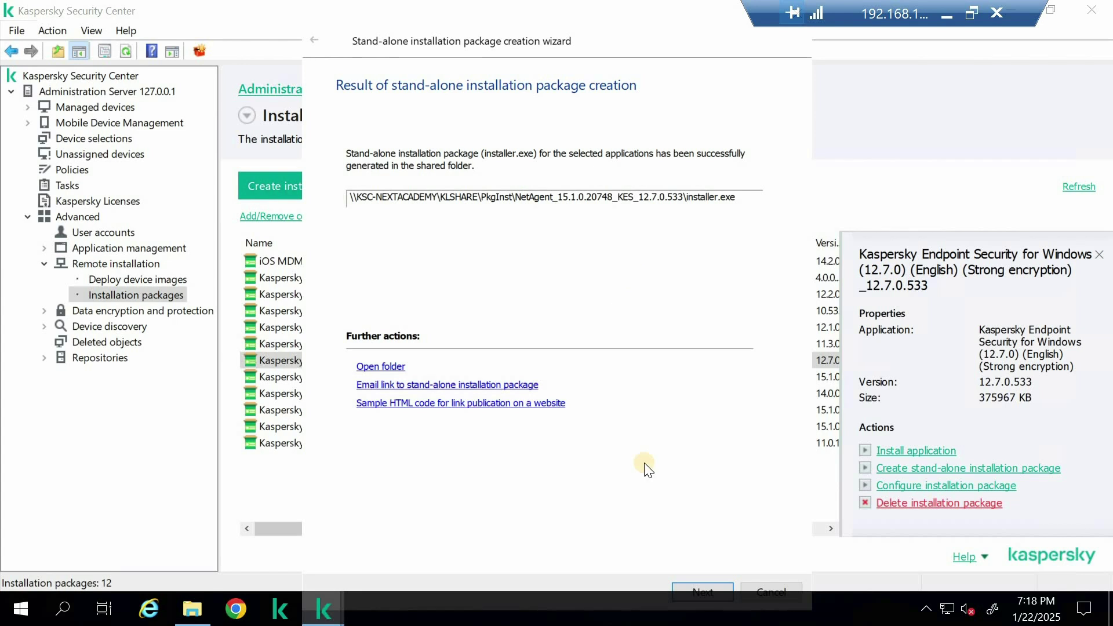
Finish the wizard without opening the list of stand-alone packages, and show the Administration Server 127.0.0.1 monitoring overview
left_click(693, 586)
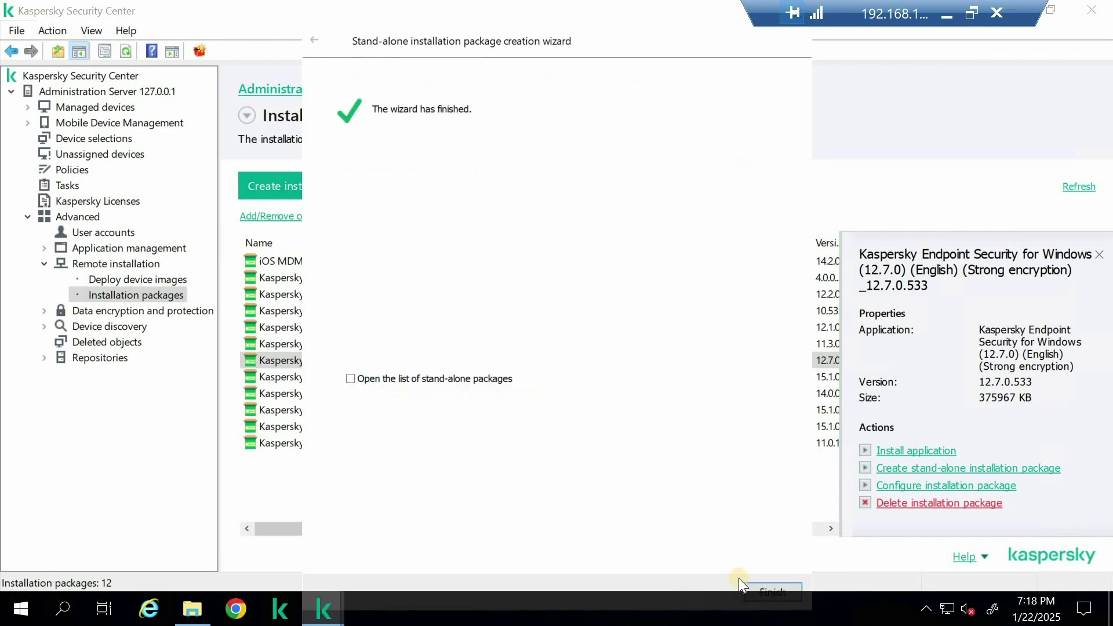
left_click(771, 587)
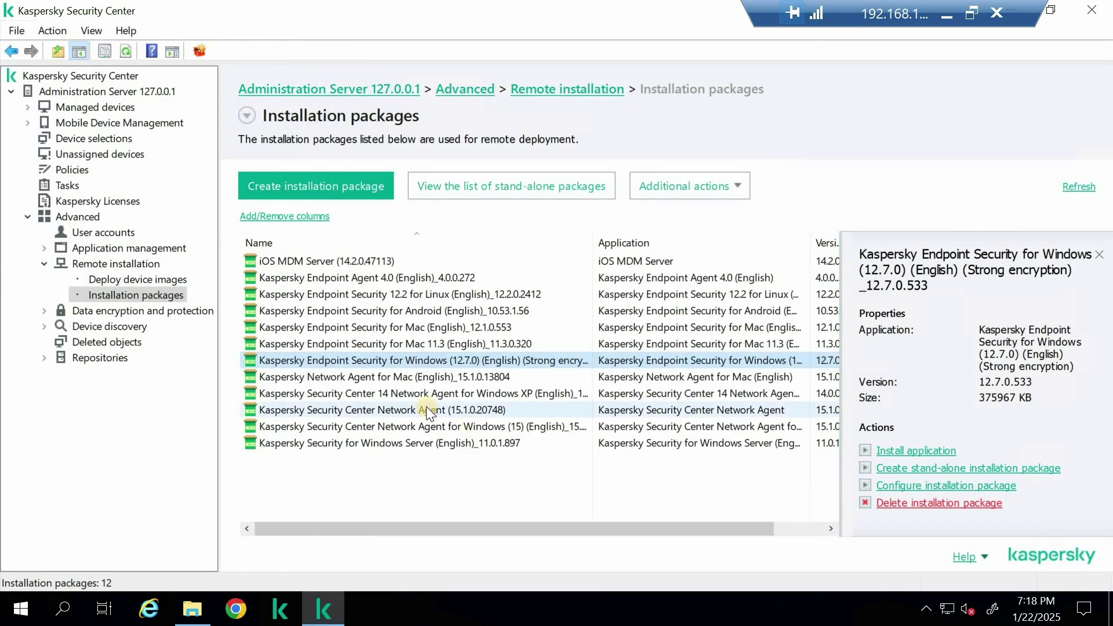
left_click(117, 89)
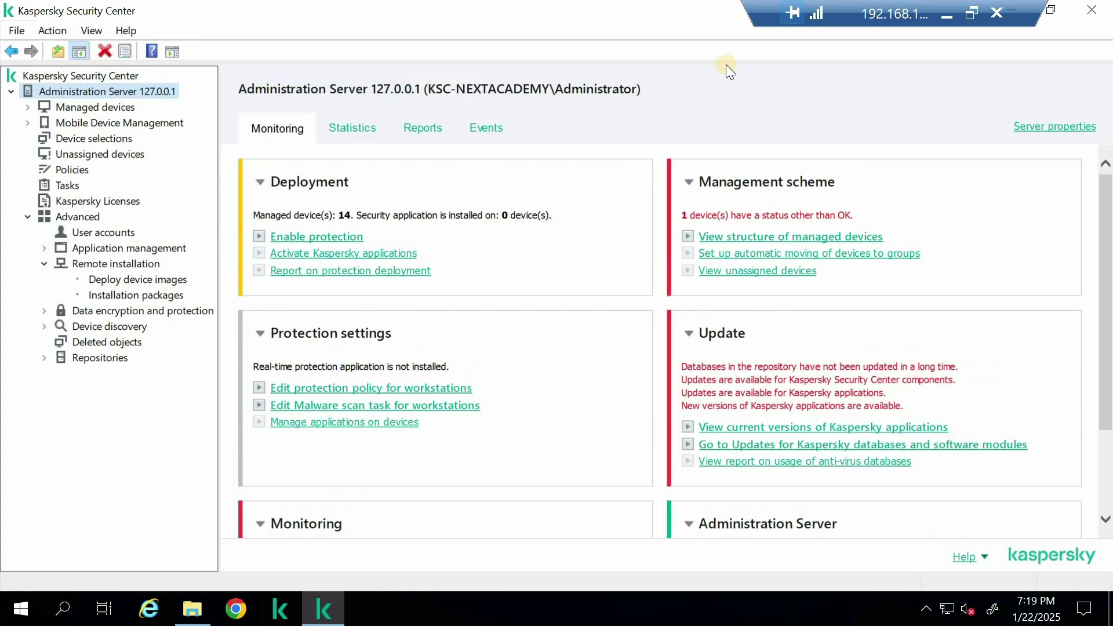